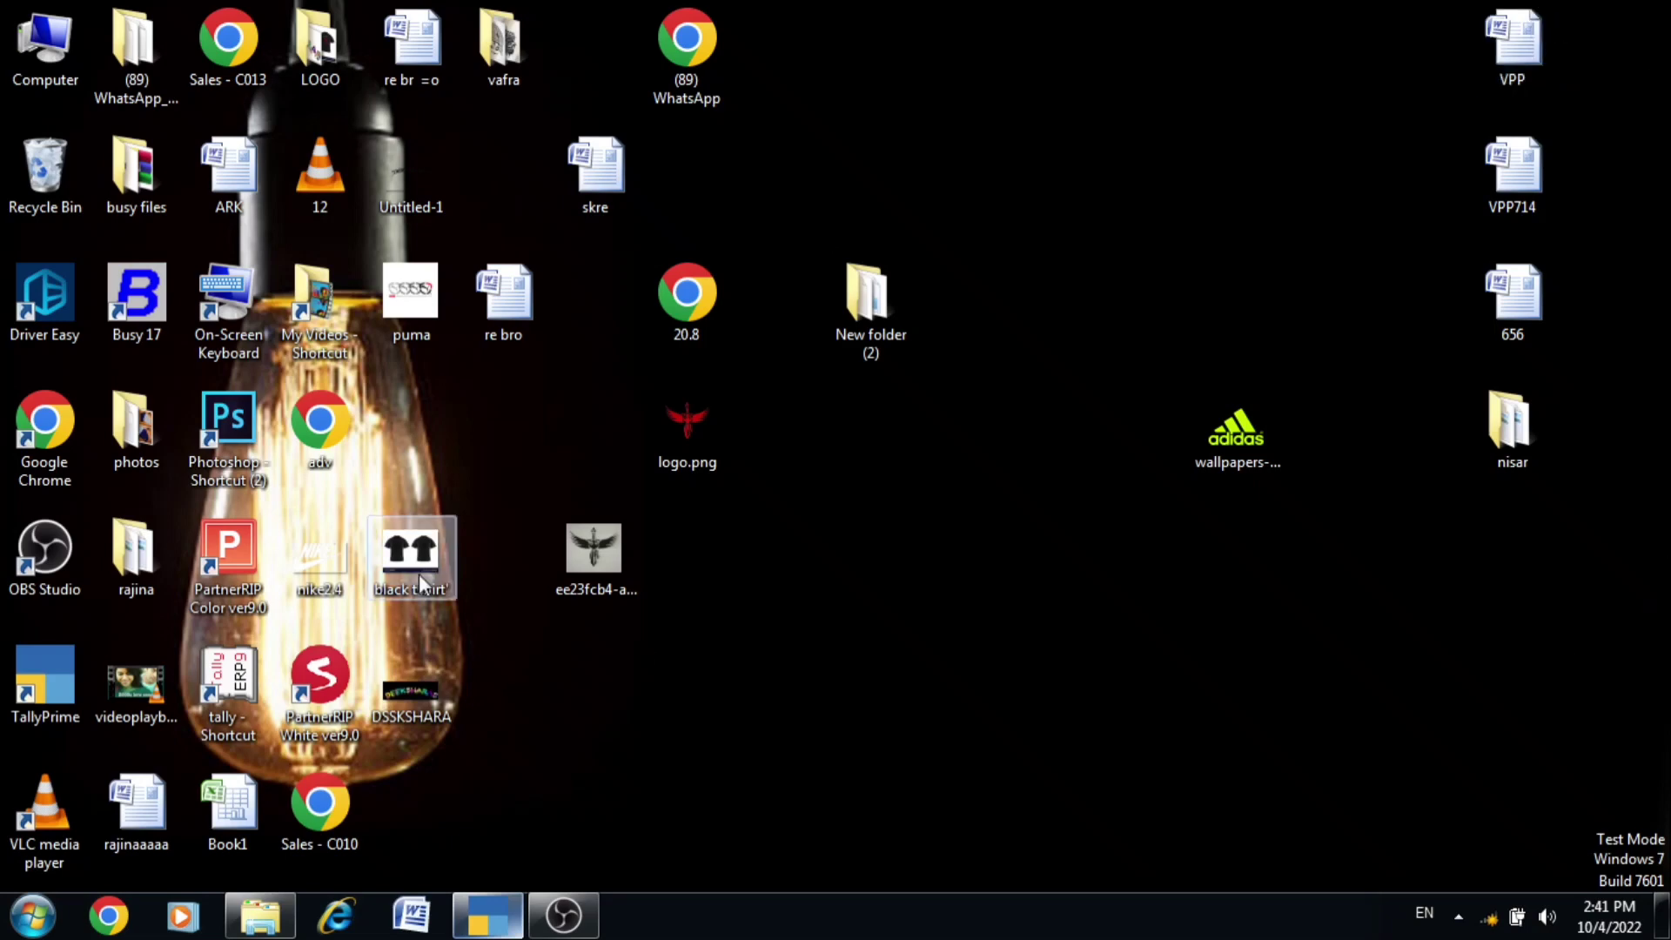
# - Preview the puma image on the desktop, then rename it to 'logo'
pyautogui.moveTo(404, 315); pyautogui.dragTo(913, 597)
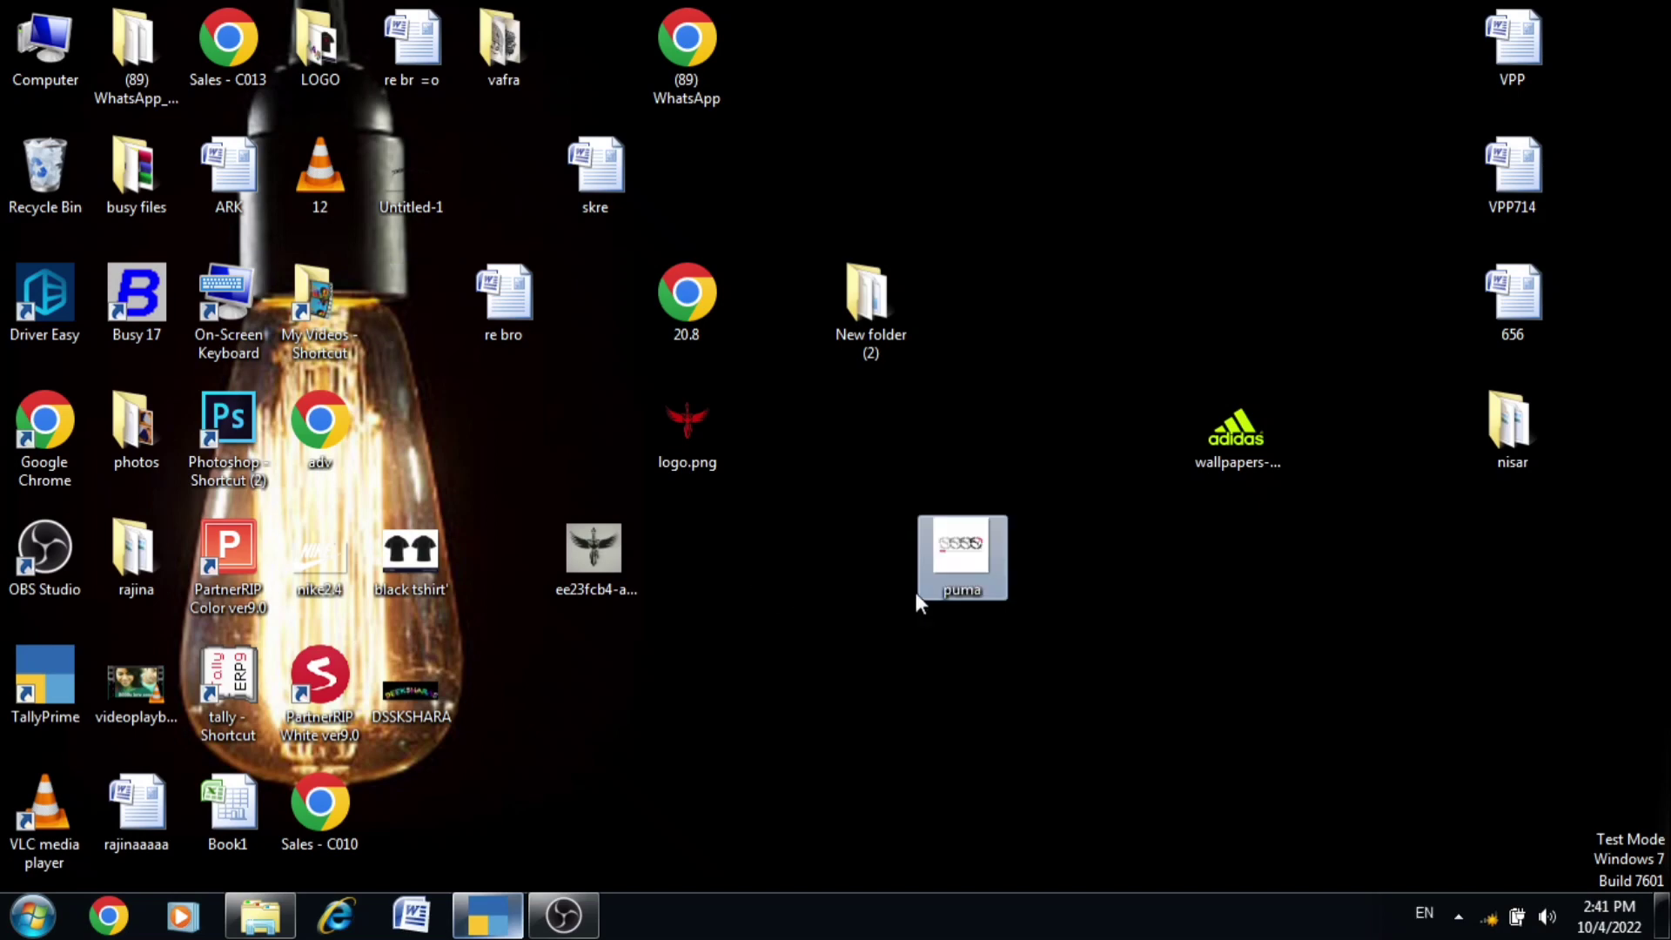
pyautogui.doubleClick(959, 565)
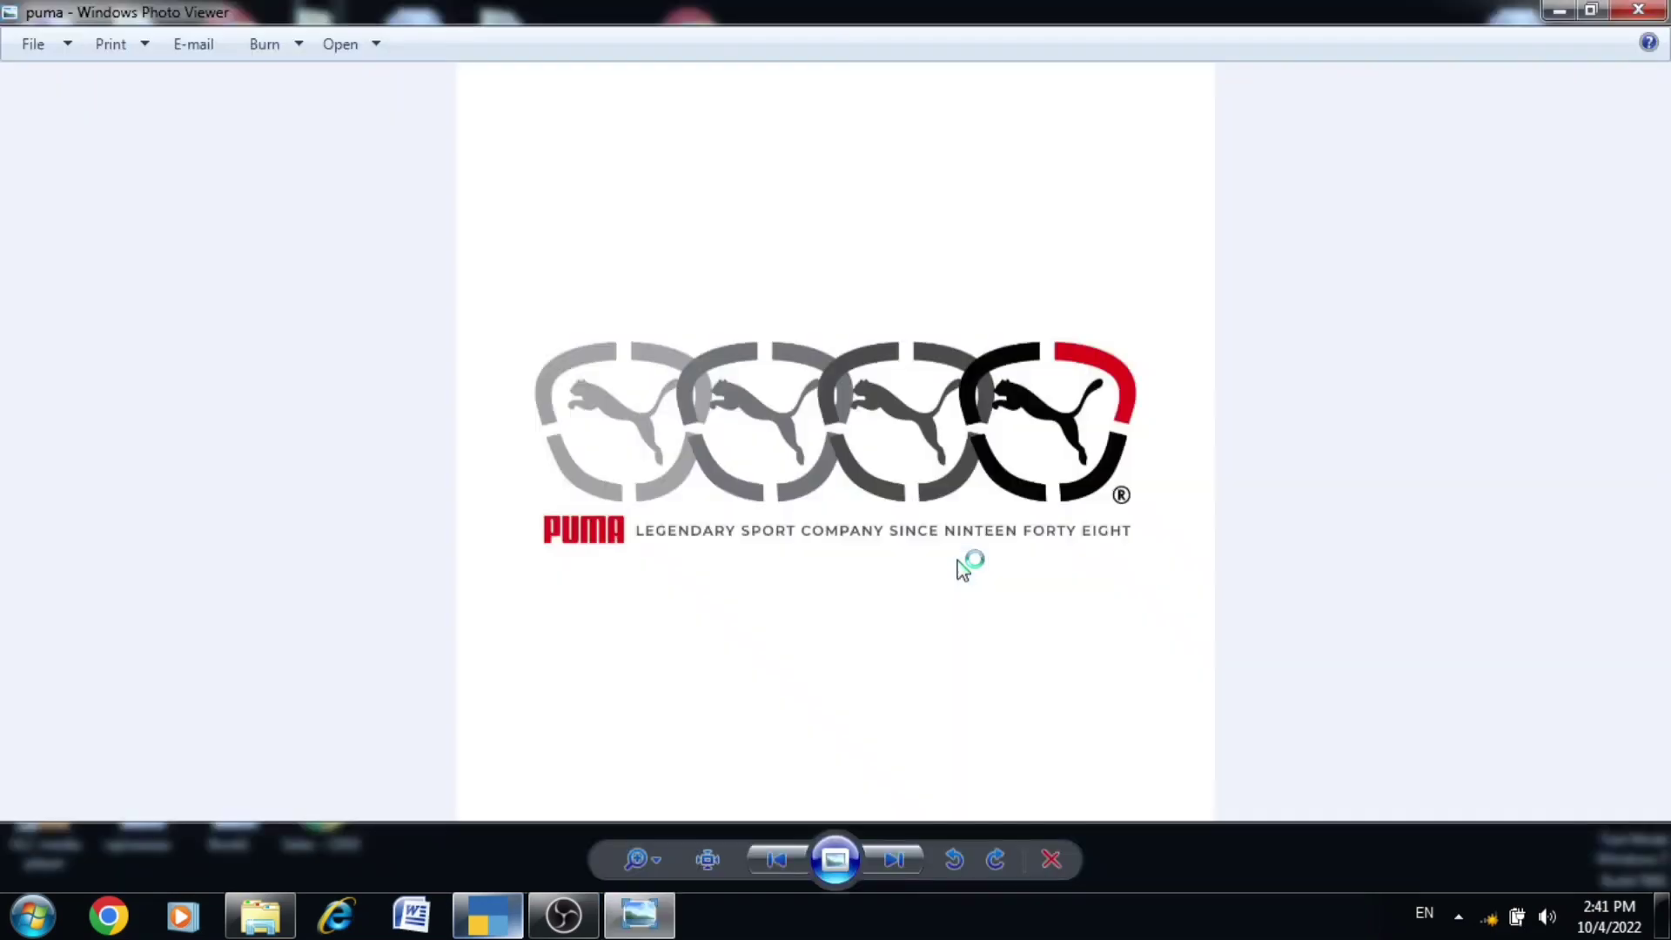
pyautogui.click(1638, 11)
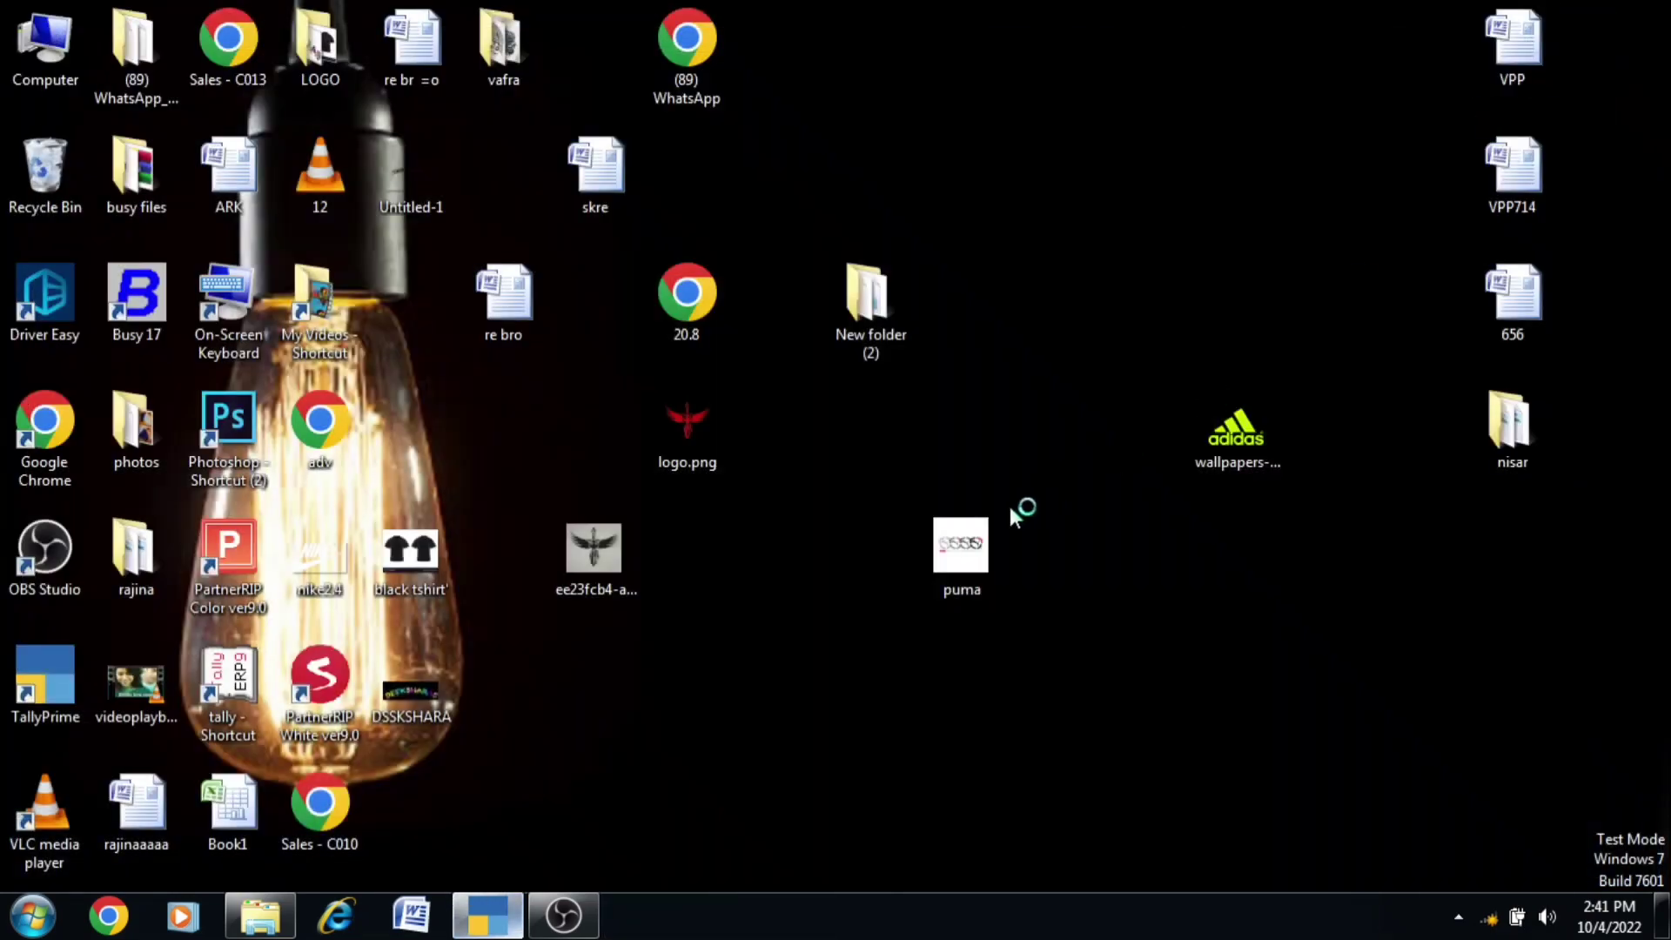
pyautogui.rightClick(963, 557)
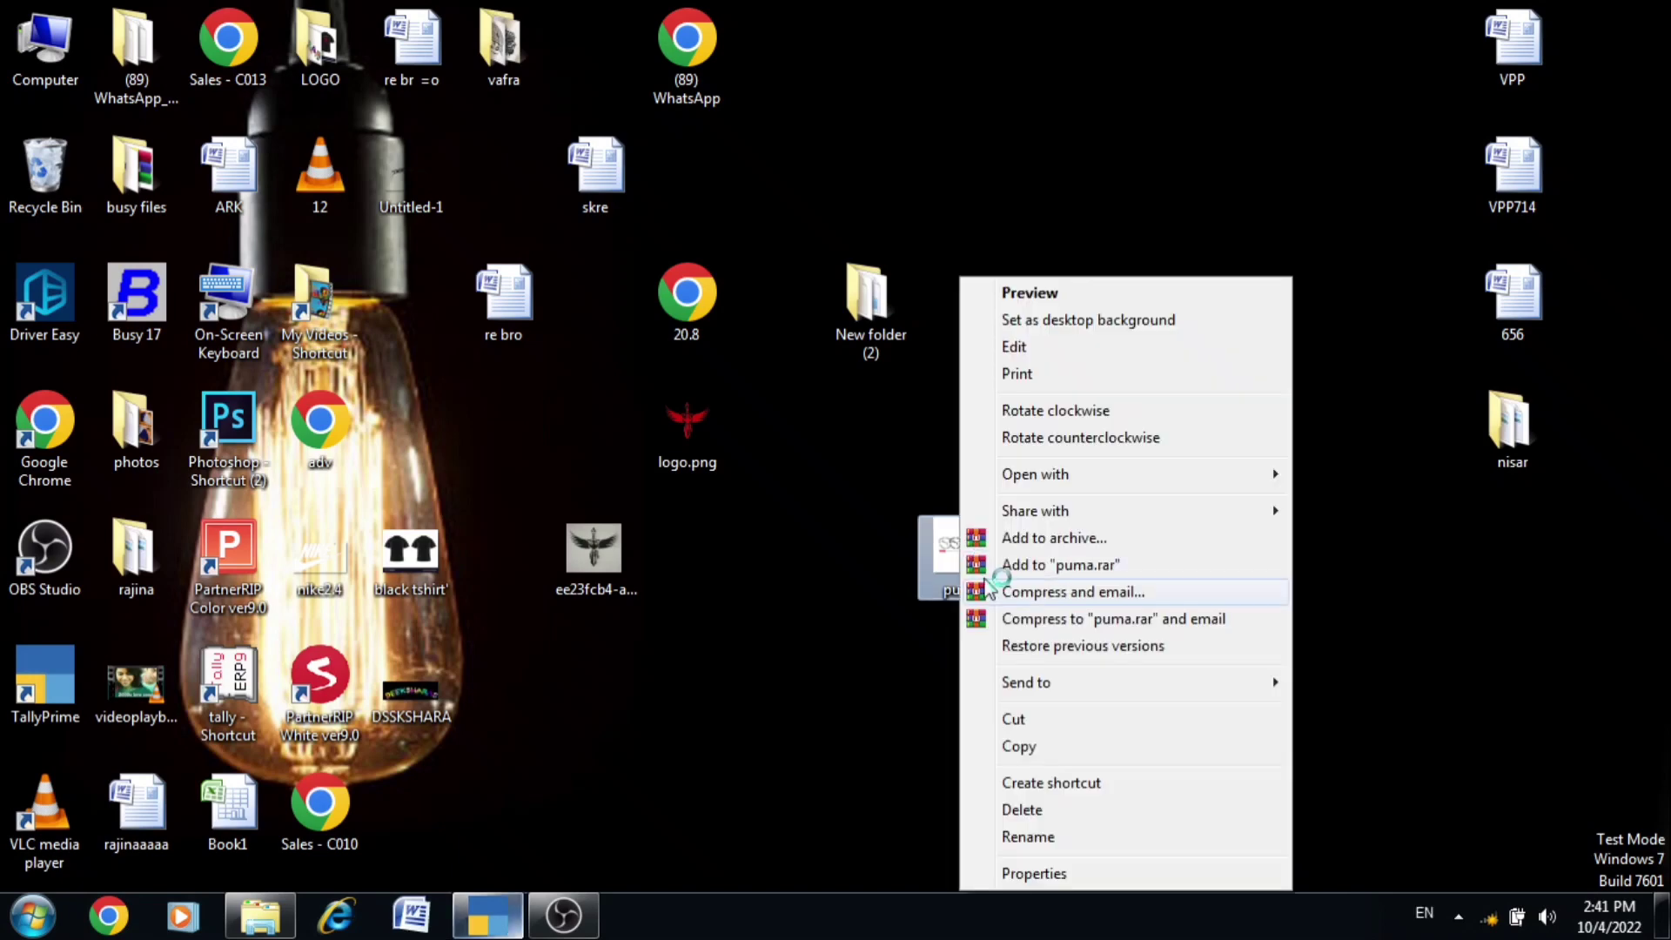
pyautogui.click(1026, 834)
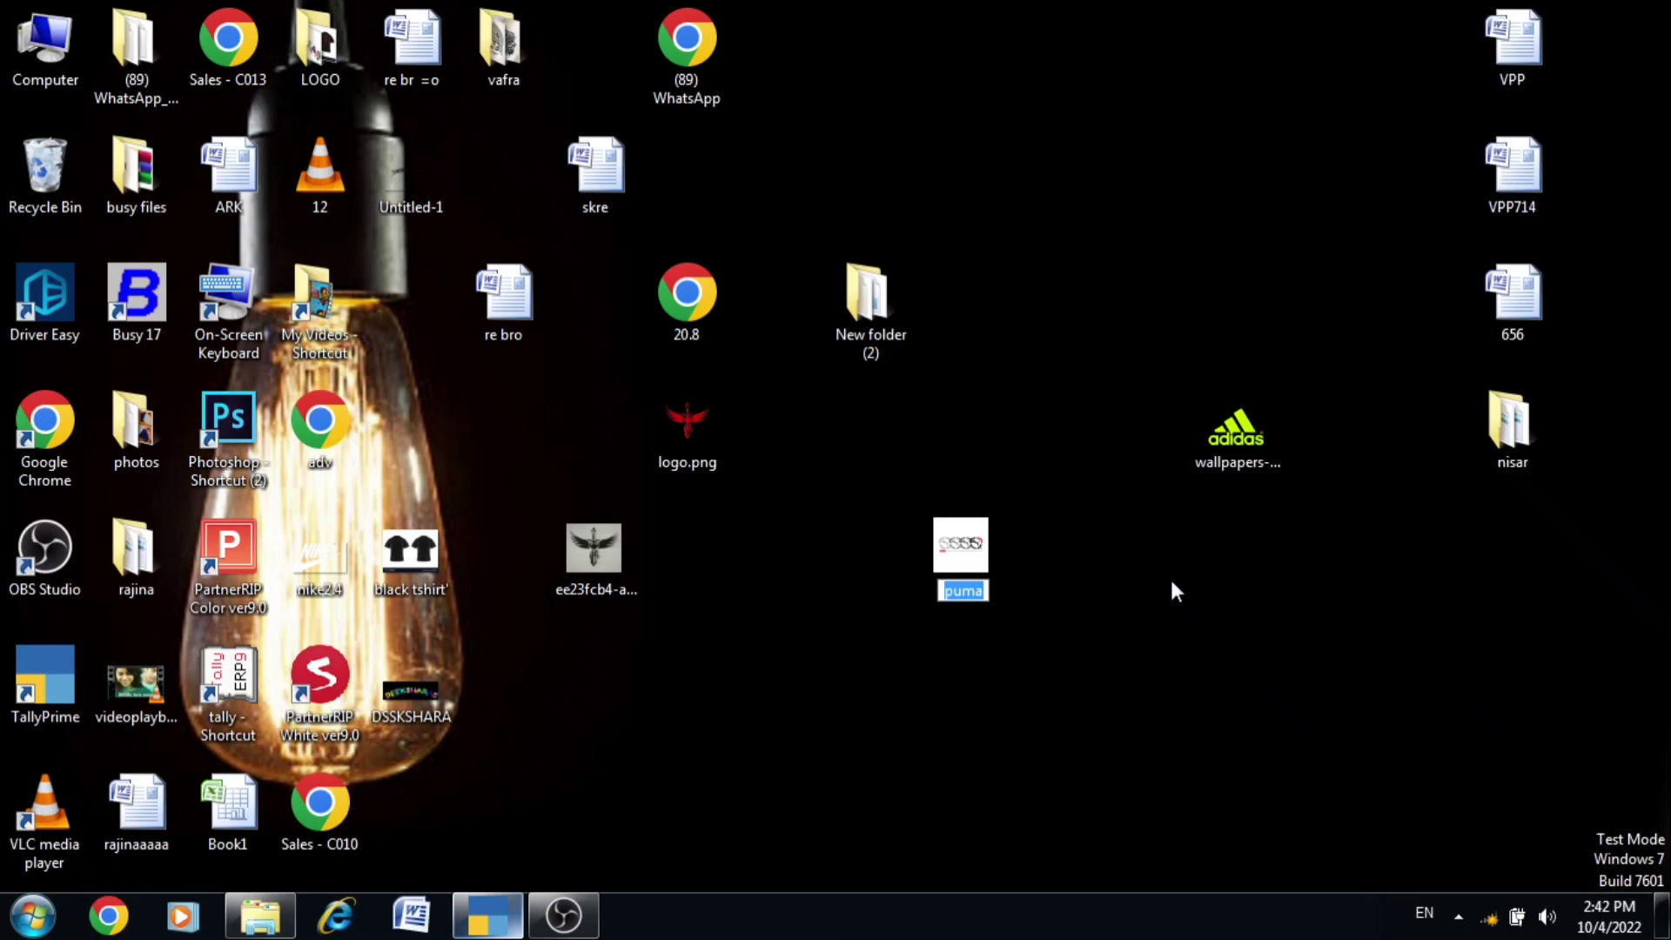
pyautogui.write('logo')
pyautogui.click(997, 564)
# - Check the logo file's properties to confirm it is a 44.2 KB JPEG image
pyautogui.rightClick(967, 571)
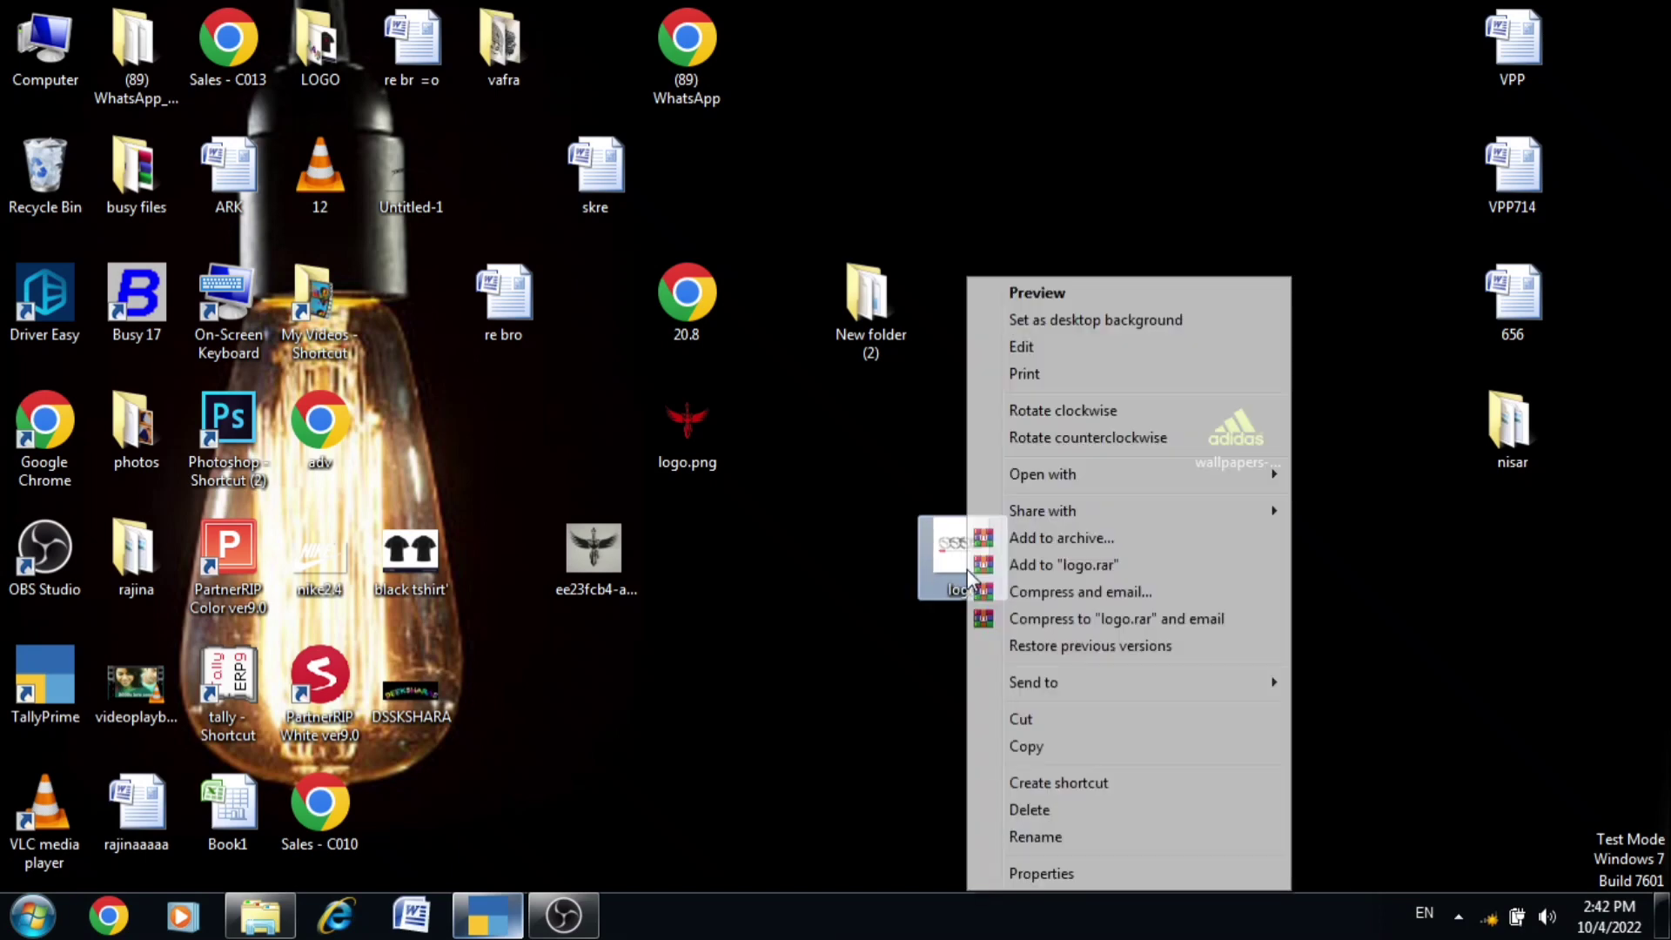
pyautogui.click(1011, 874)
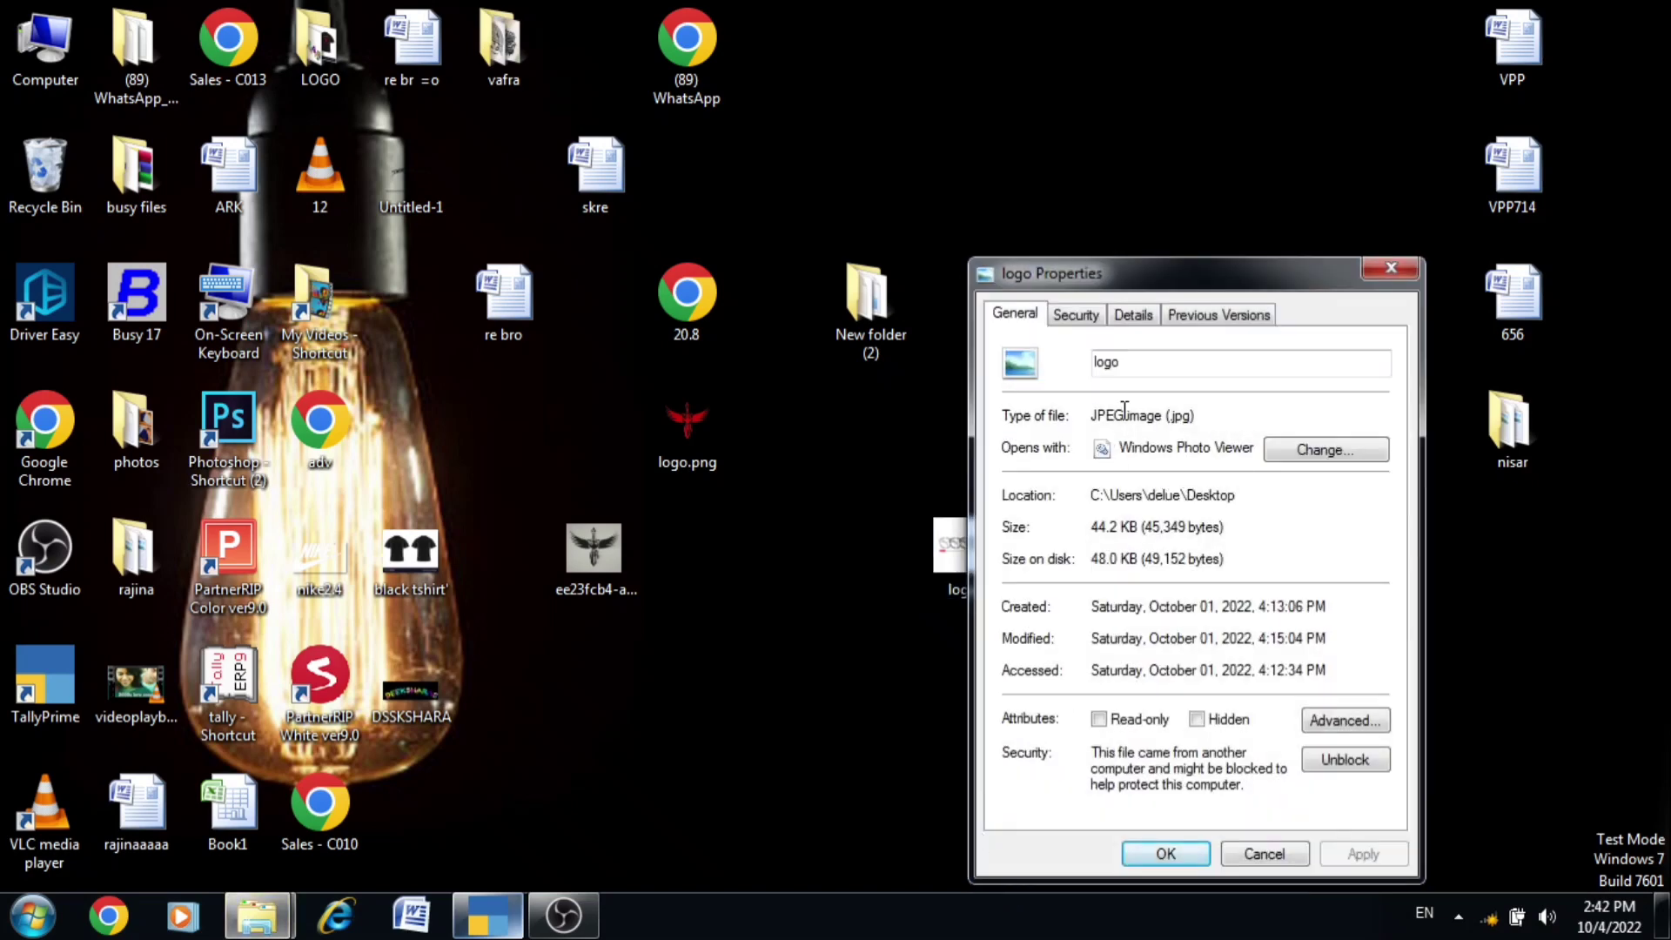
pyautogui.moveTo(1172, 416)
pyautogui.mouseDown()
pyautogui.moveTo(1208, 417)
pyautogui.moveTo(1166, 417)
pyautogui.mouseUp()
pyautogui.click(1213, 418)
pyautogui.click(1175, 858)
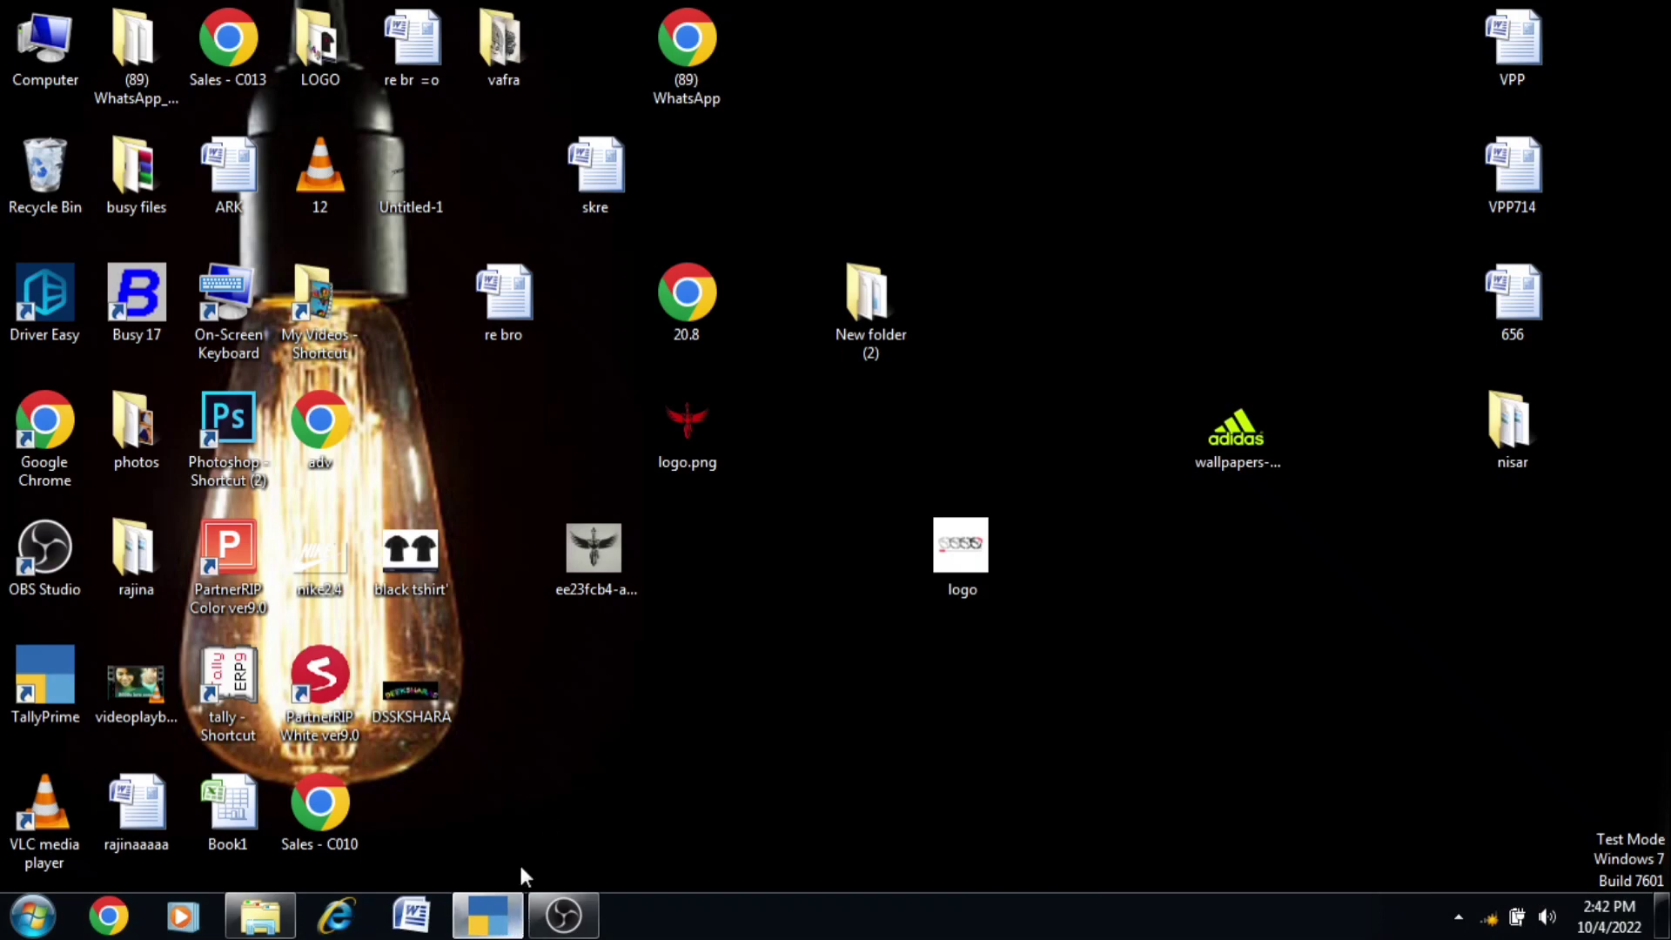
# - Cut the logo image from the desktop and paste it into the Tally (D:) drive
pyautogui.click(956, 554)
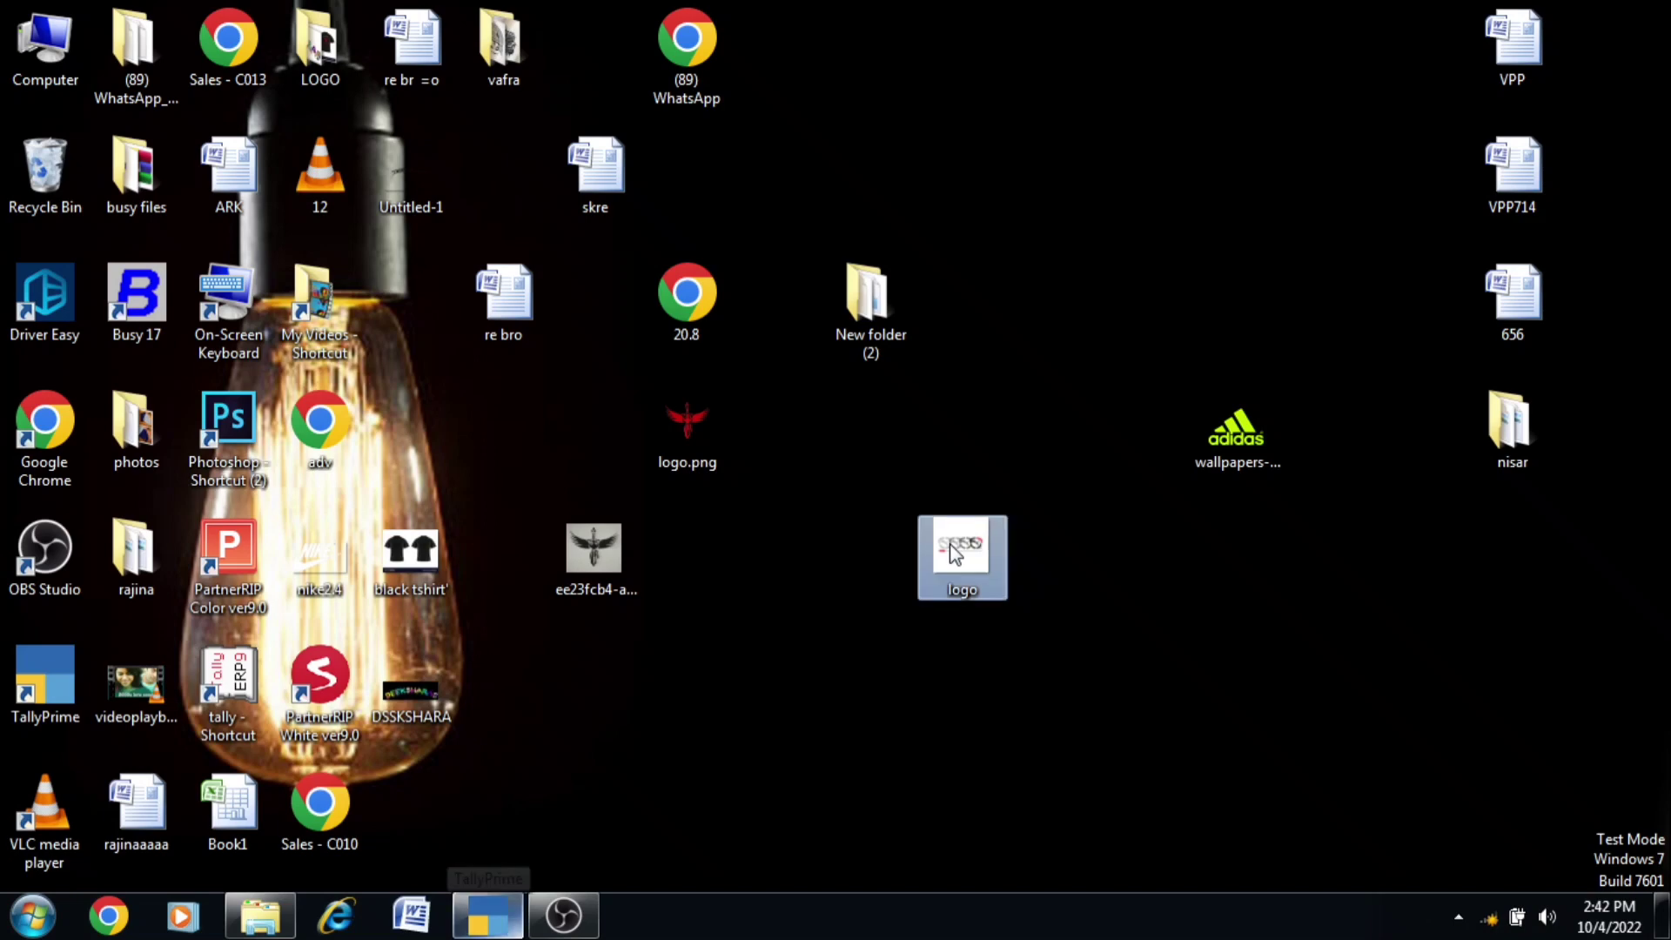
pyautogui.rightClick(949, 543)
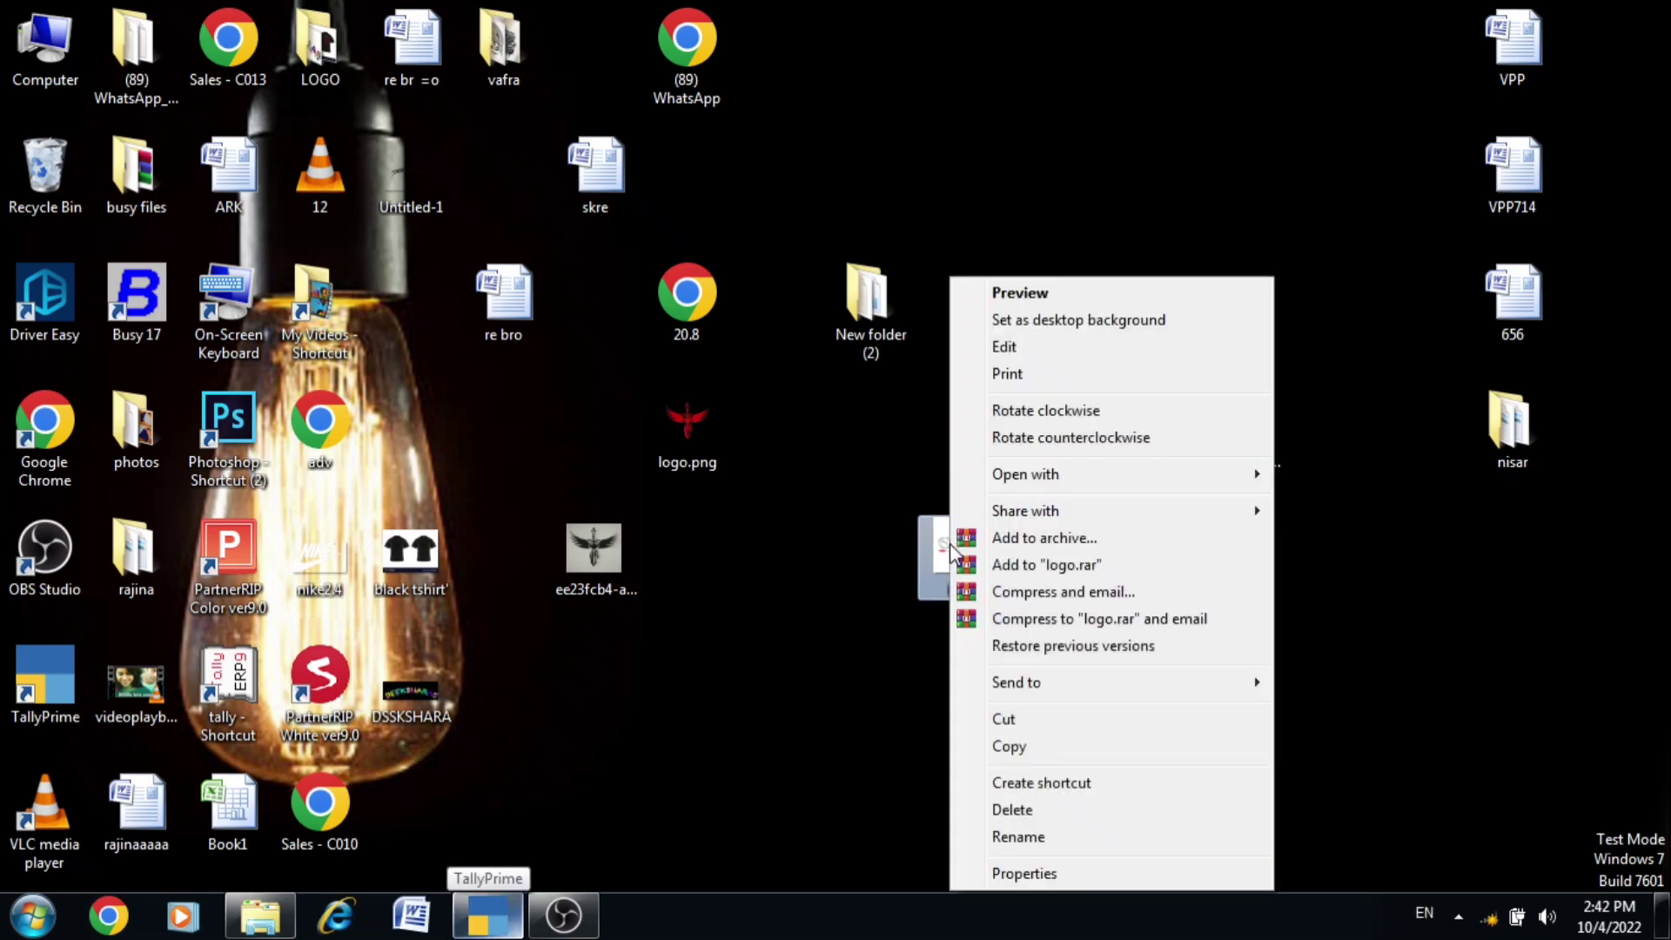
pyautogui.click(987, 729)
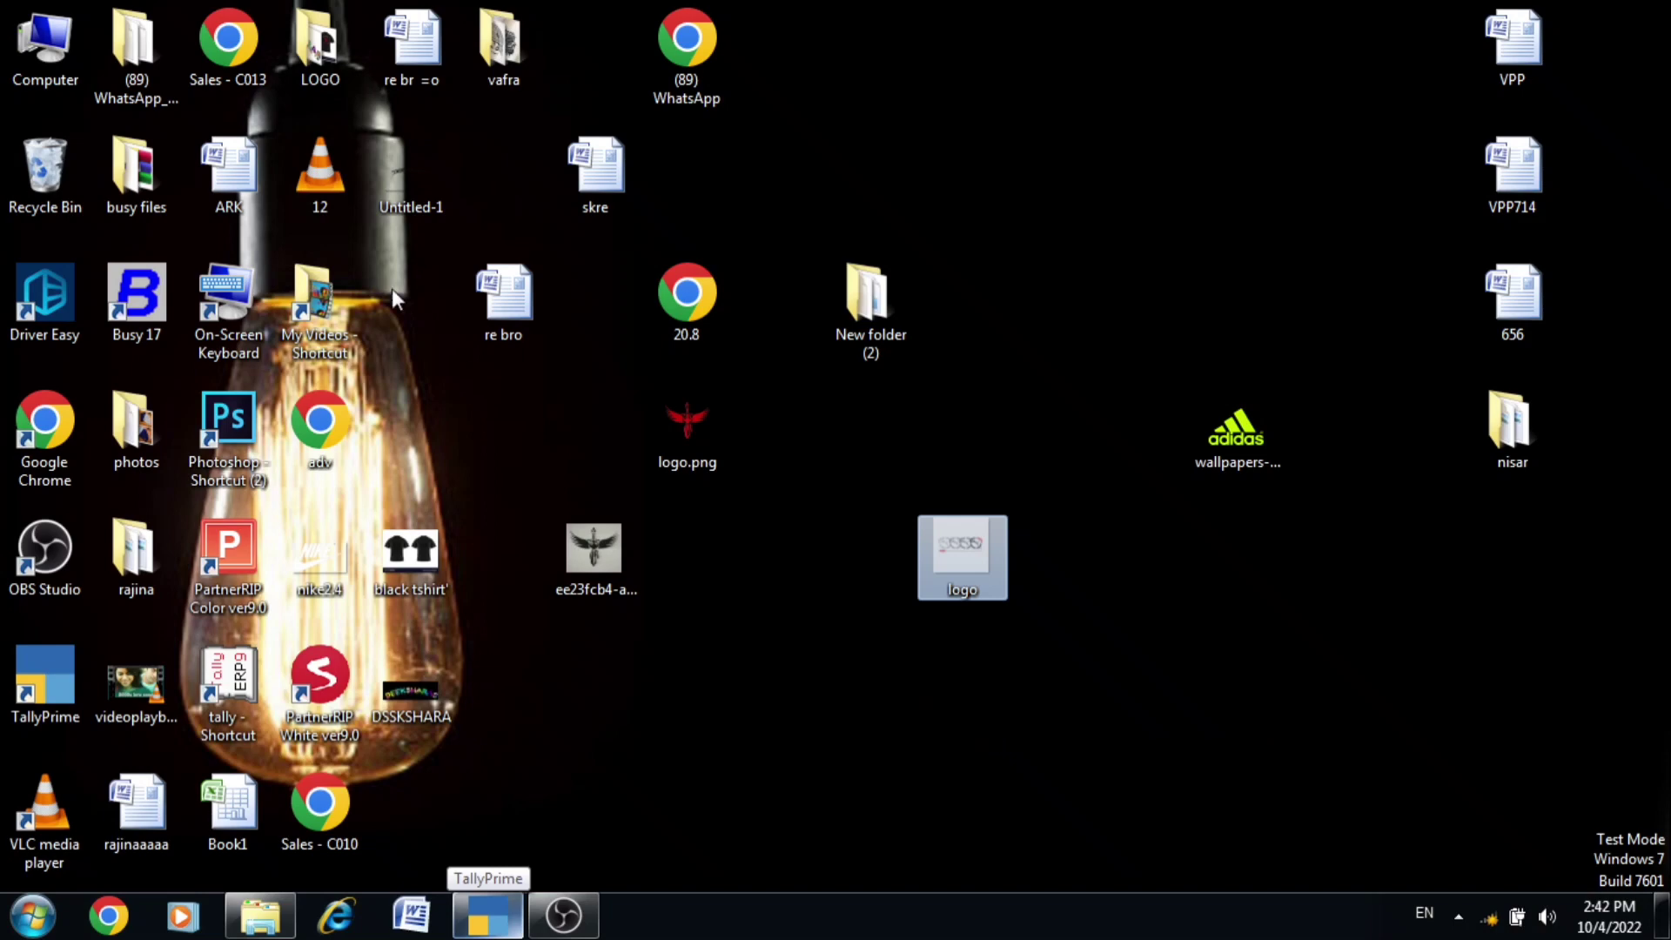
pyautogui.doubleClick(19, 48)
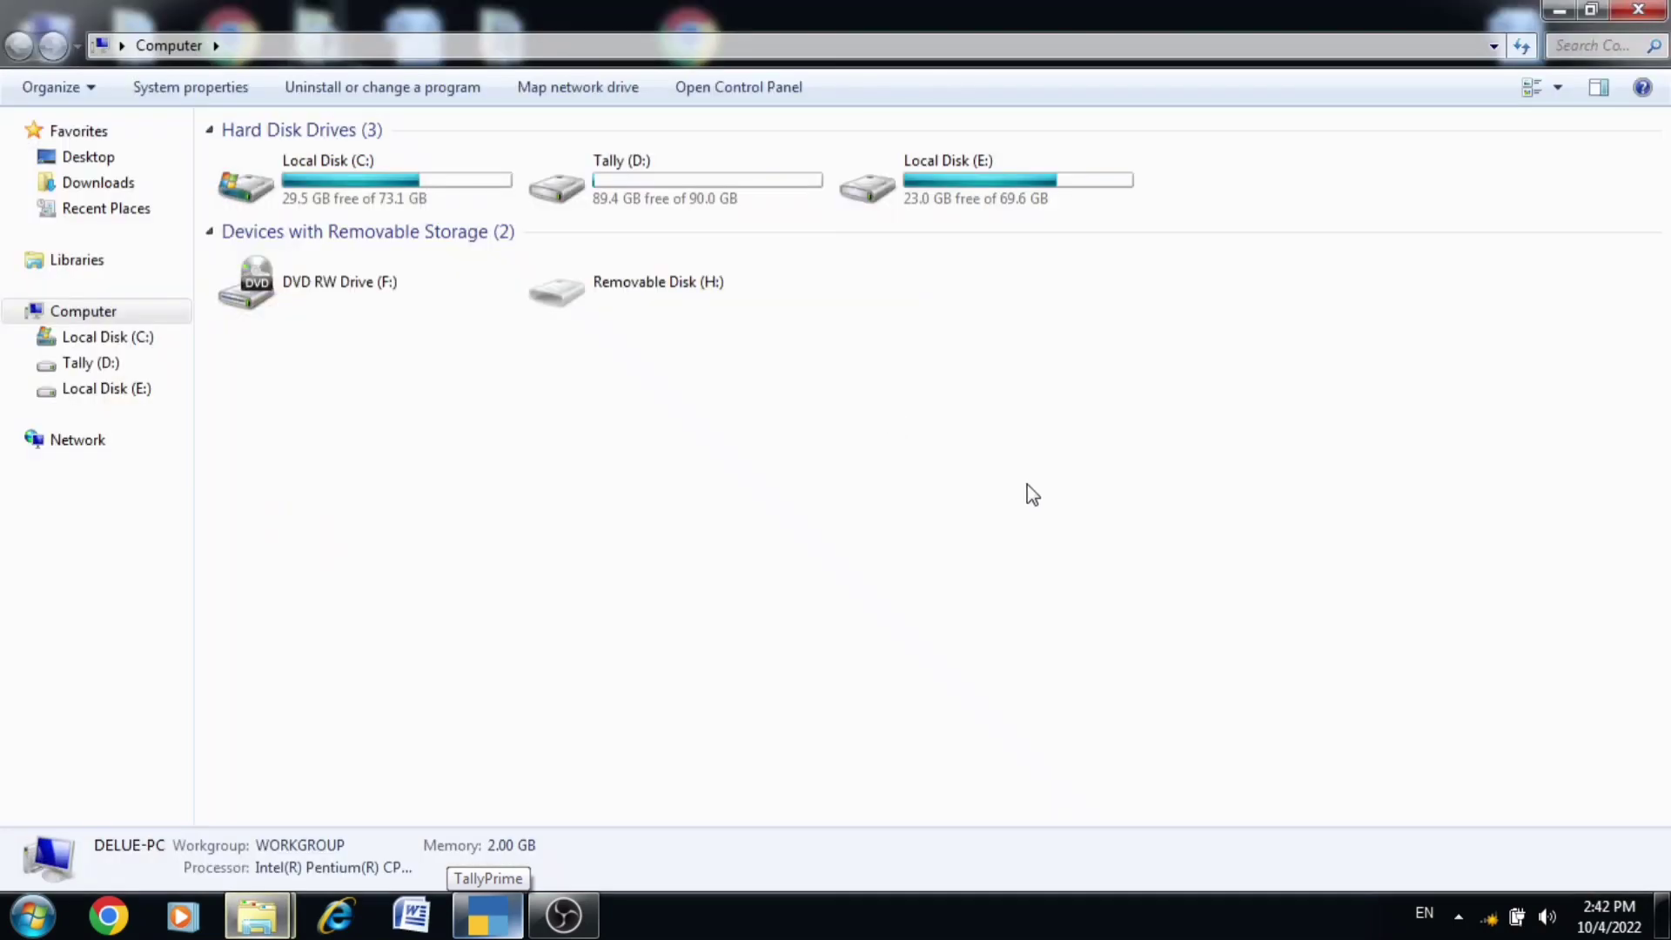
pyautogui.click(627, 170)
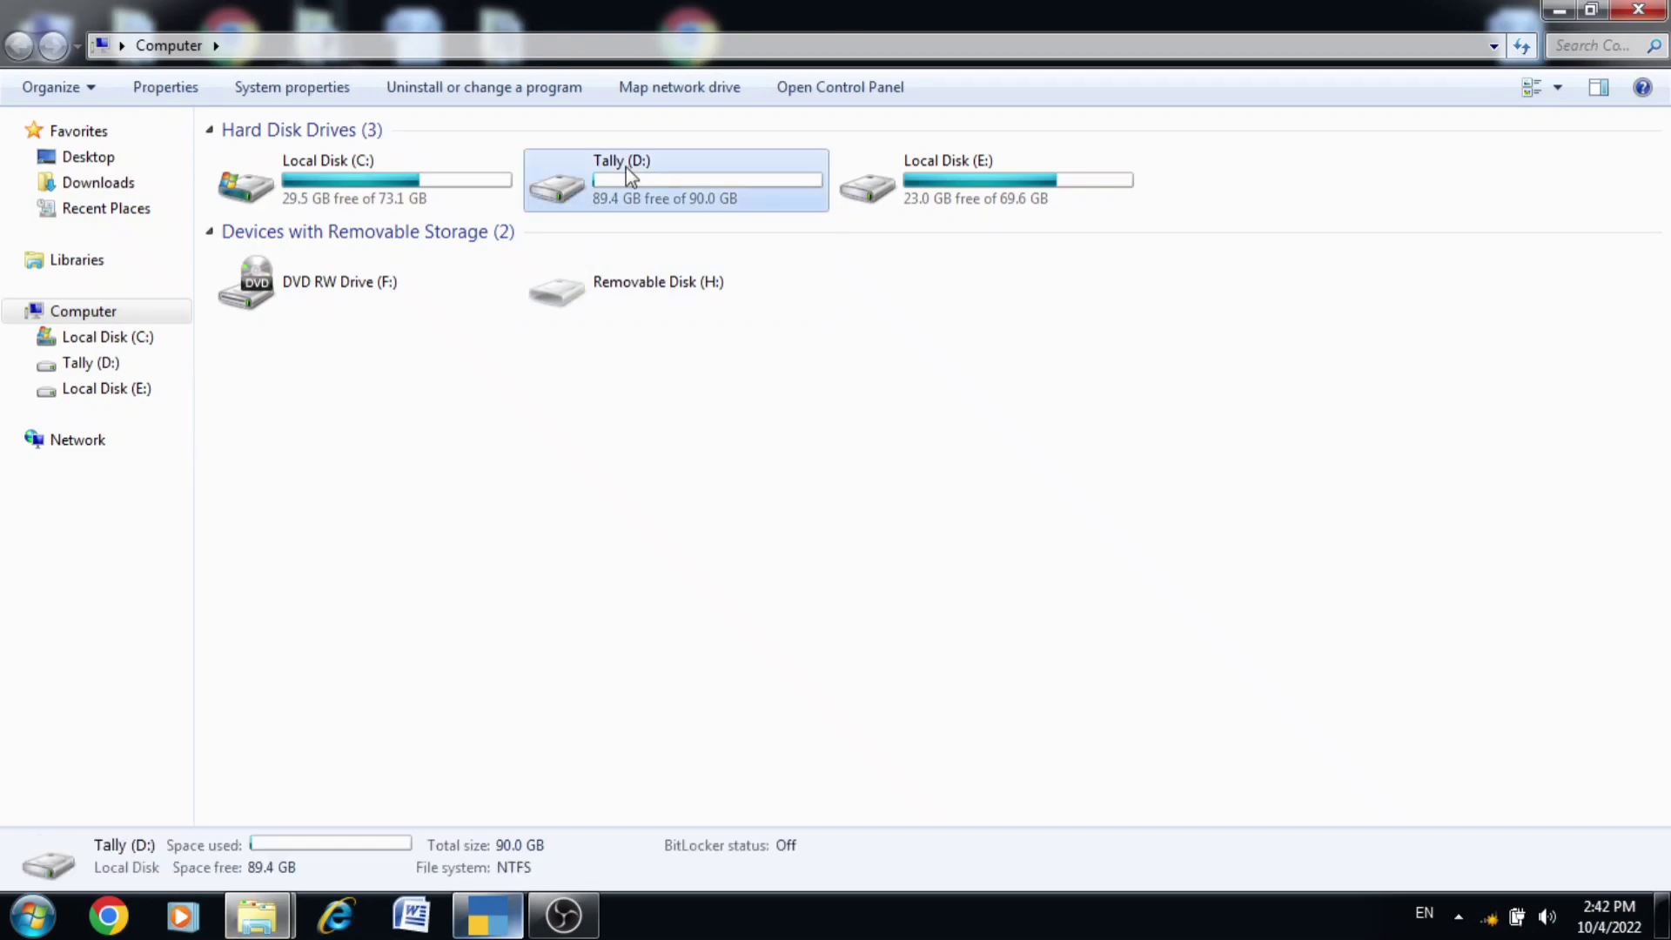
pyautogui.doubleClick(625, 167)
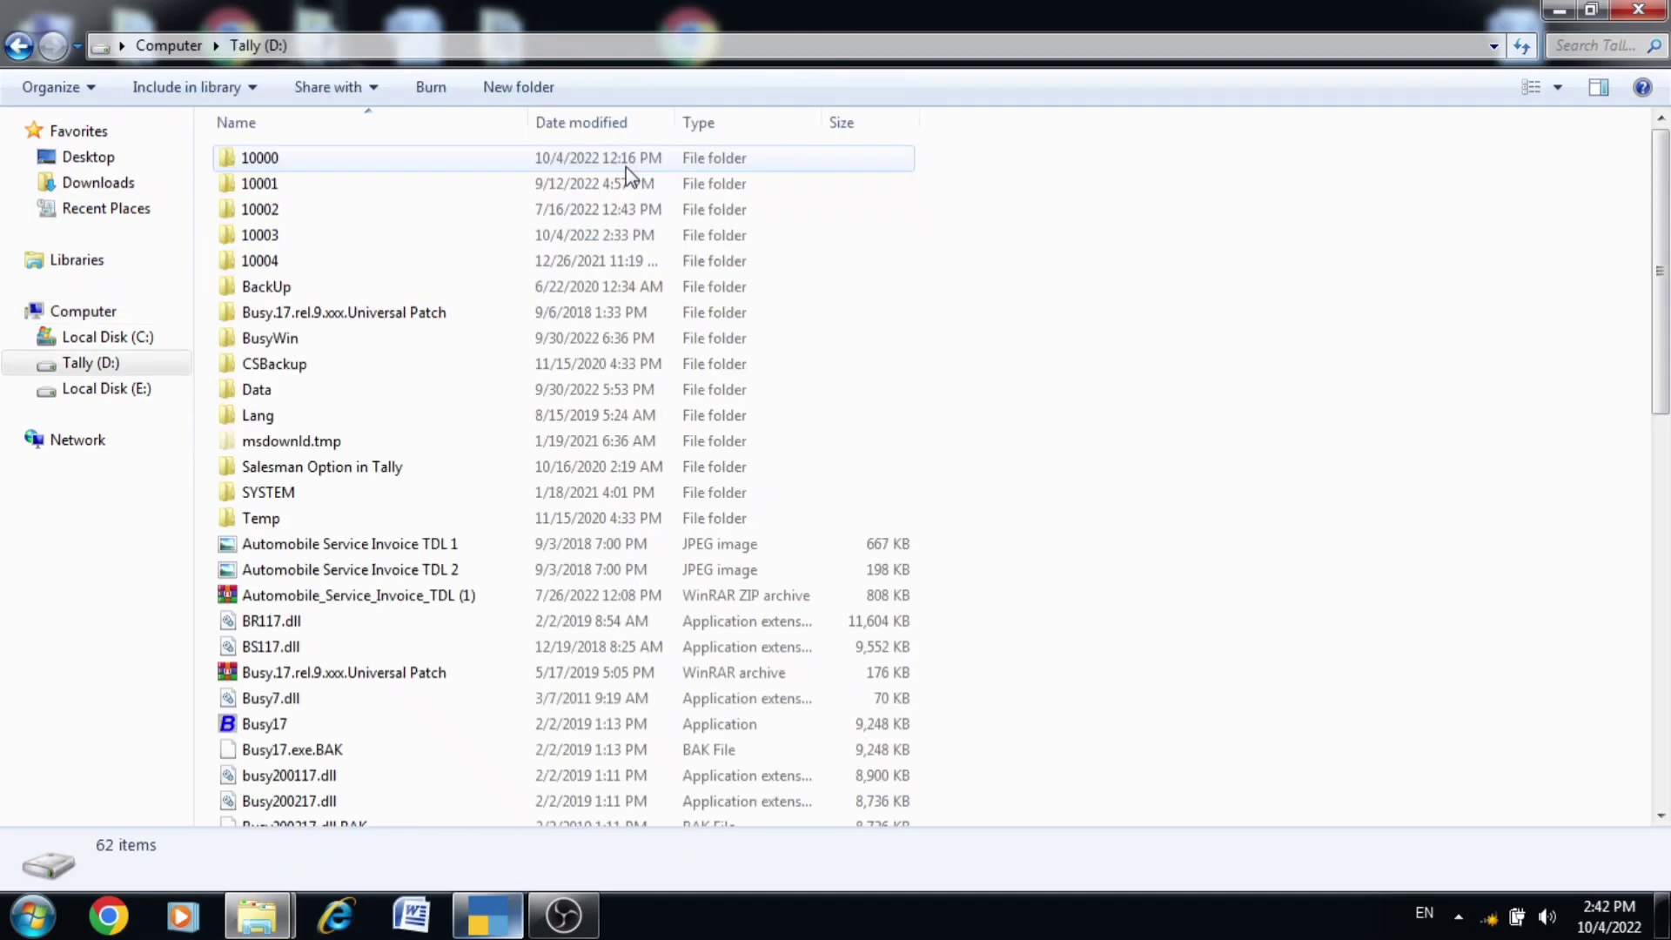
pyautogui.rightClick(1300, 228)
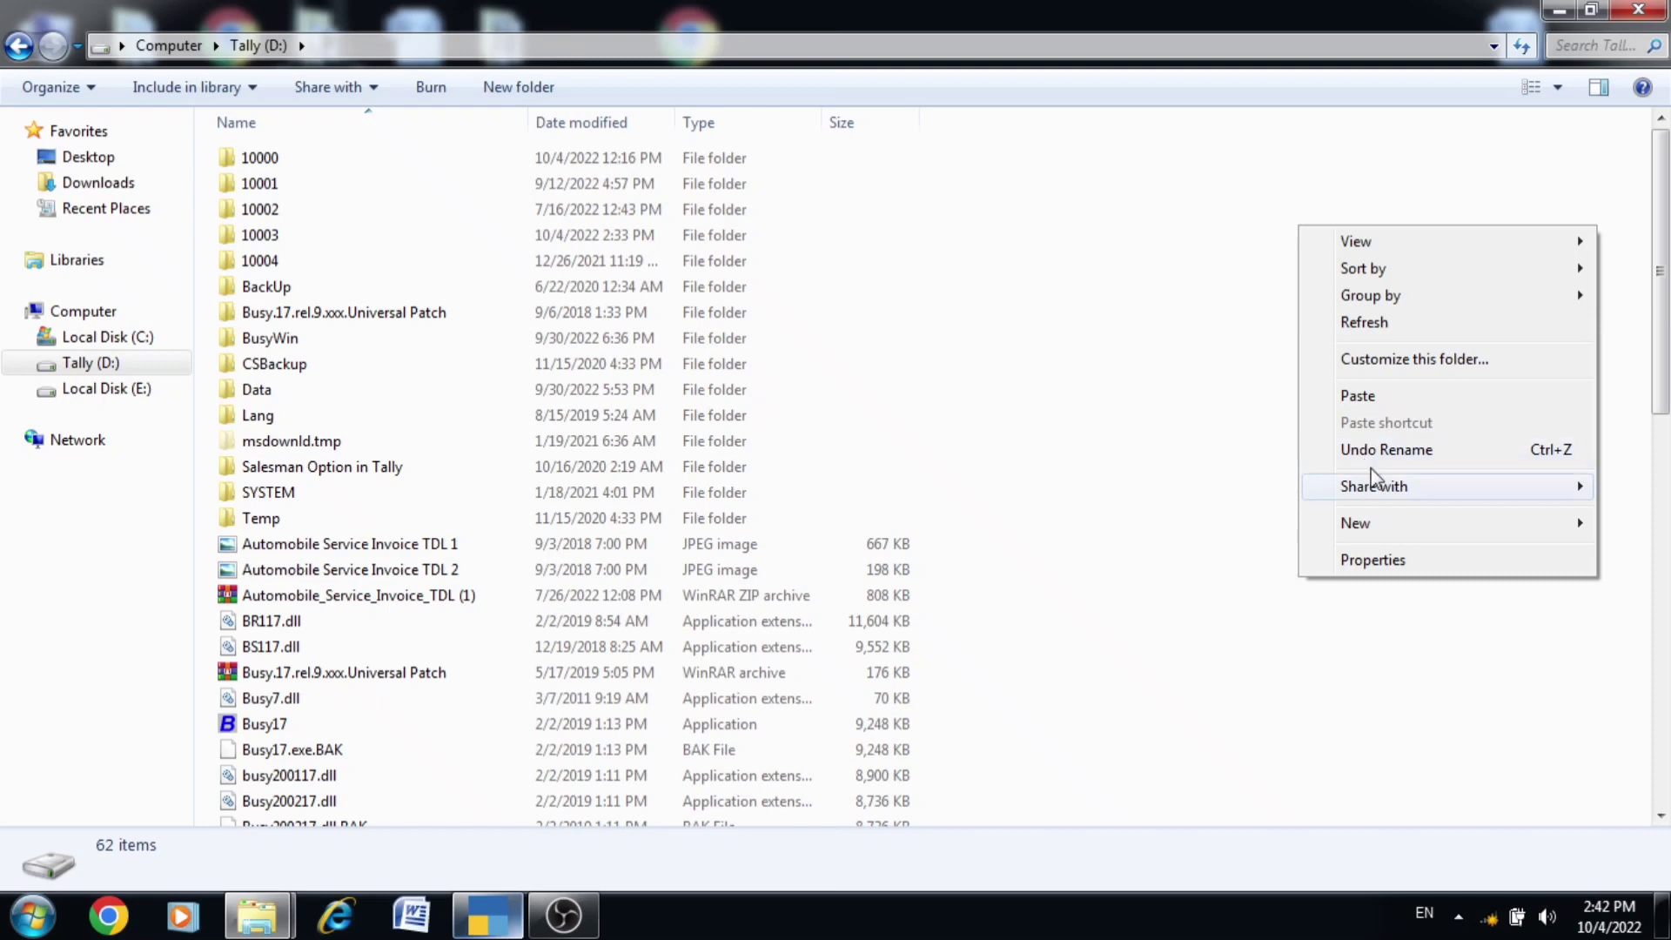
pyautogui.click(1359, 402)
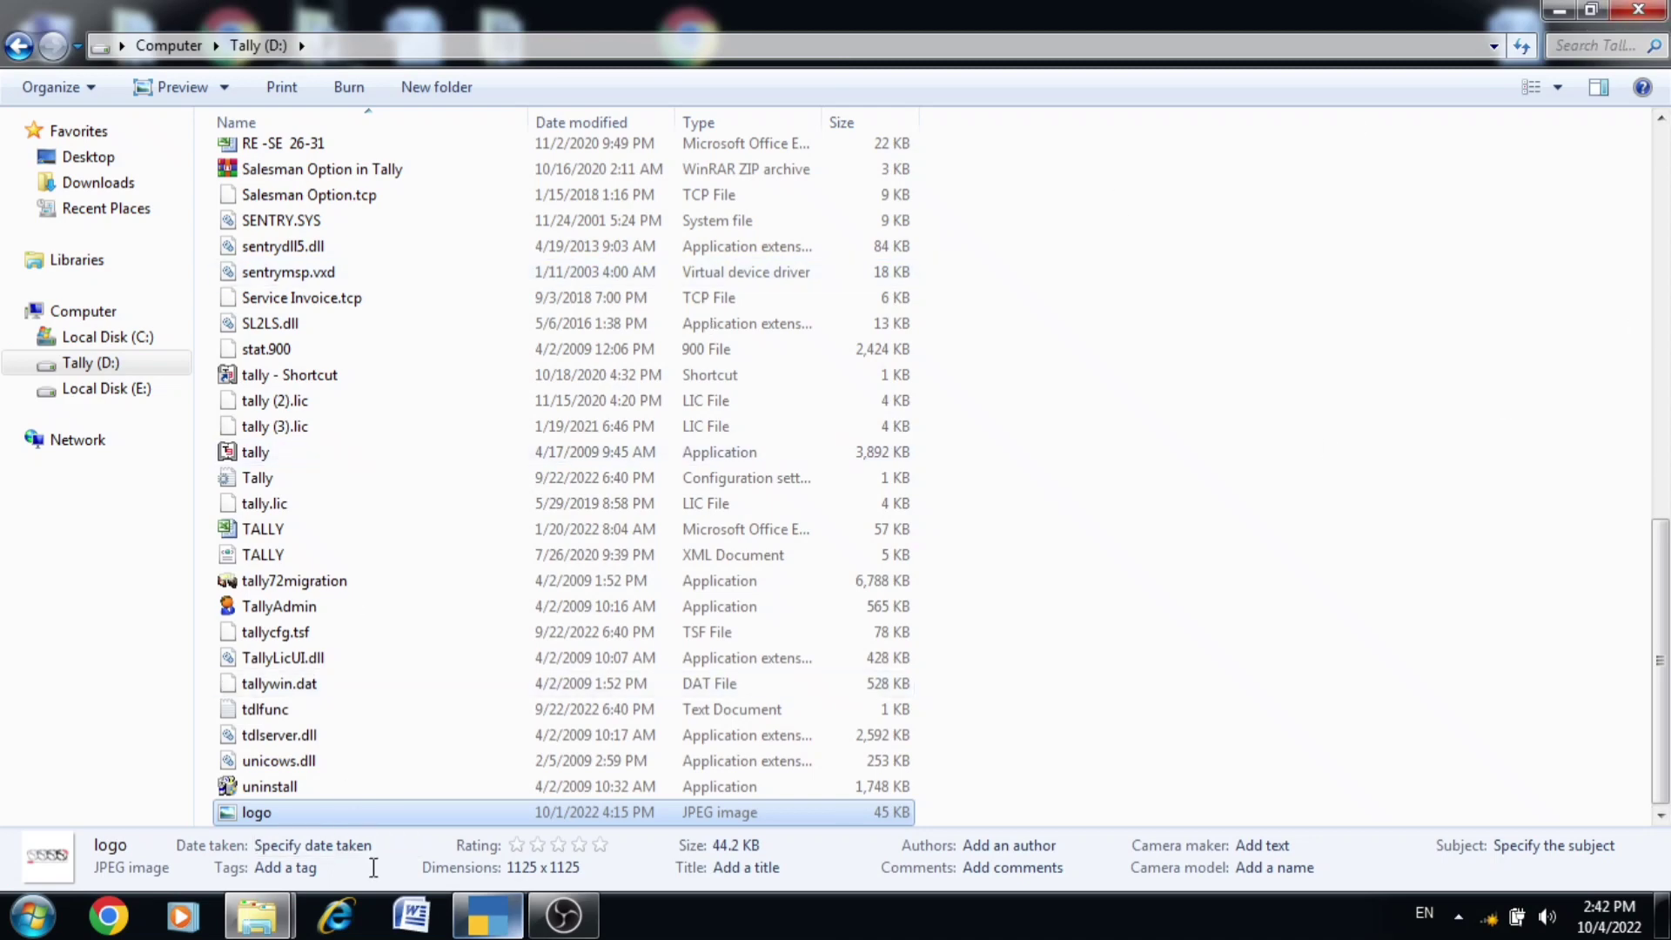
# - Return to TallyPrime and search Print Configuration for 'log' to open the Include company logo setting
pyautogui.click(1559, 10)
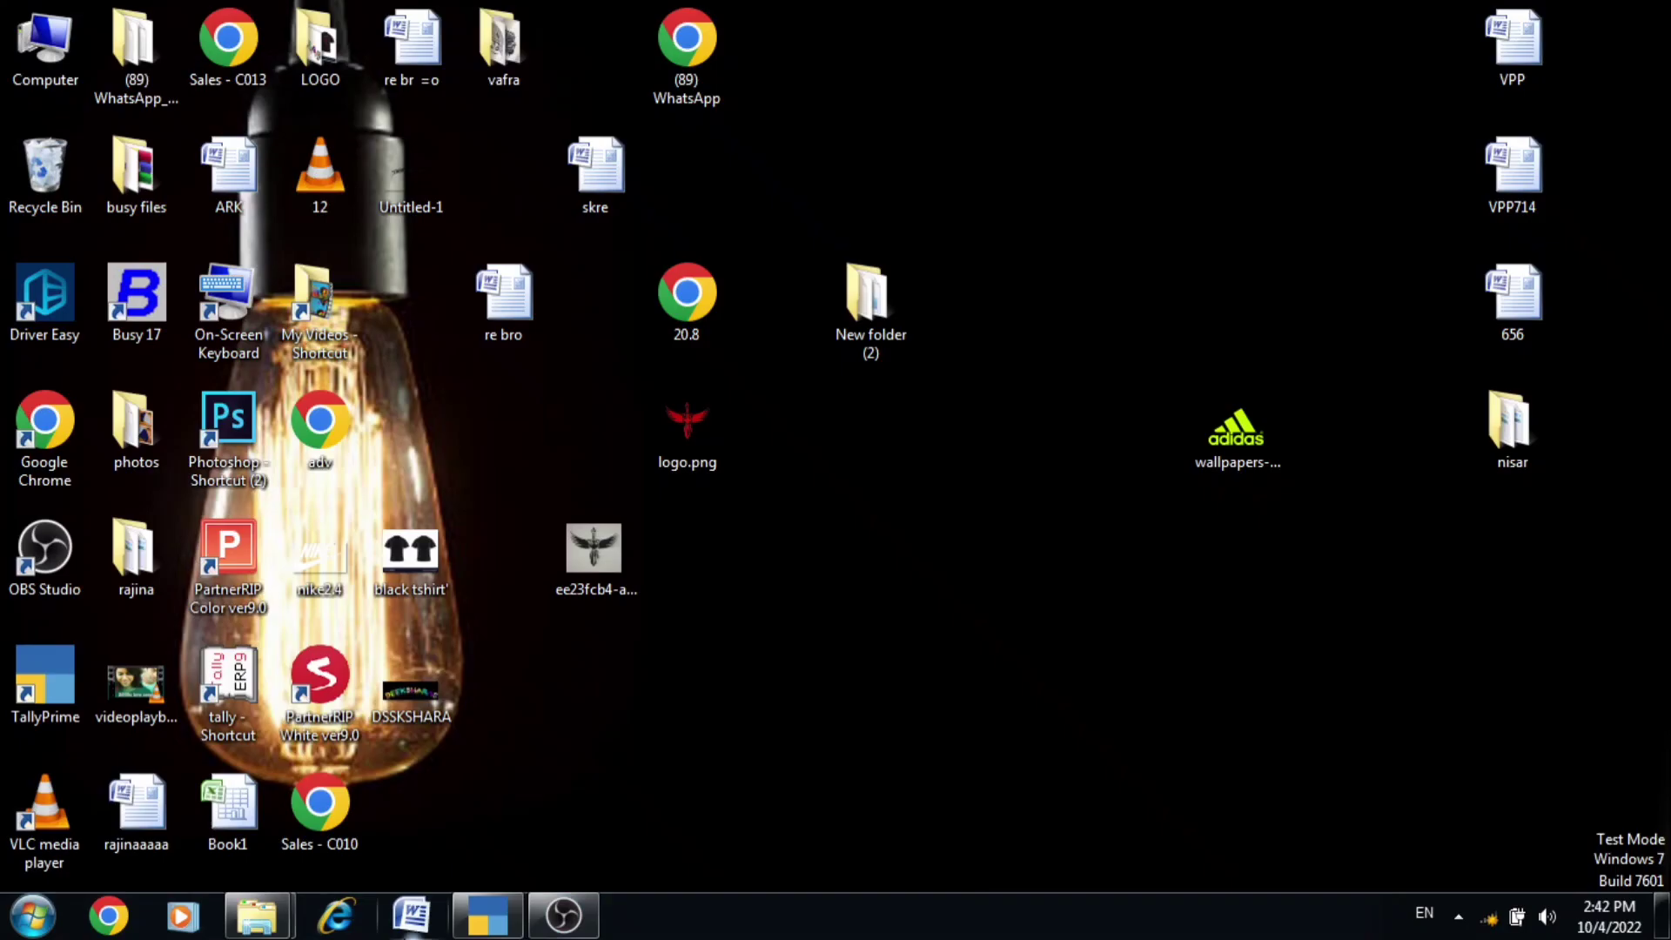
pyautogui.click(488, 914)
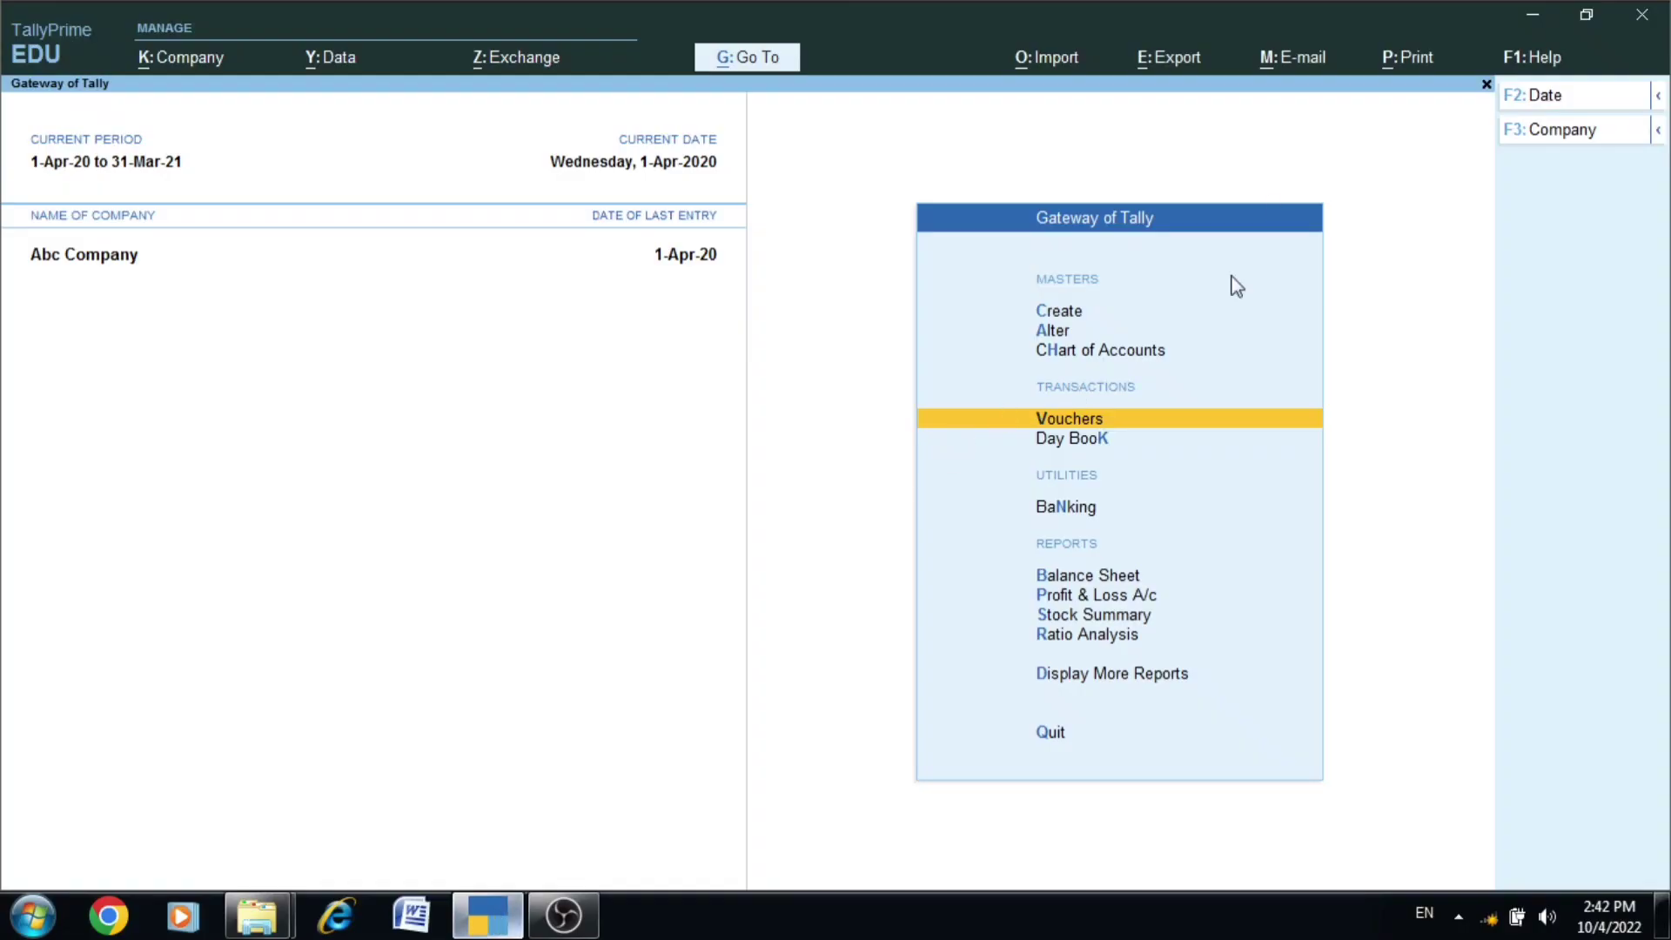
pyautogui.click(1391, 58)
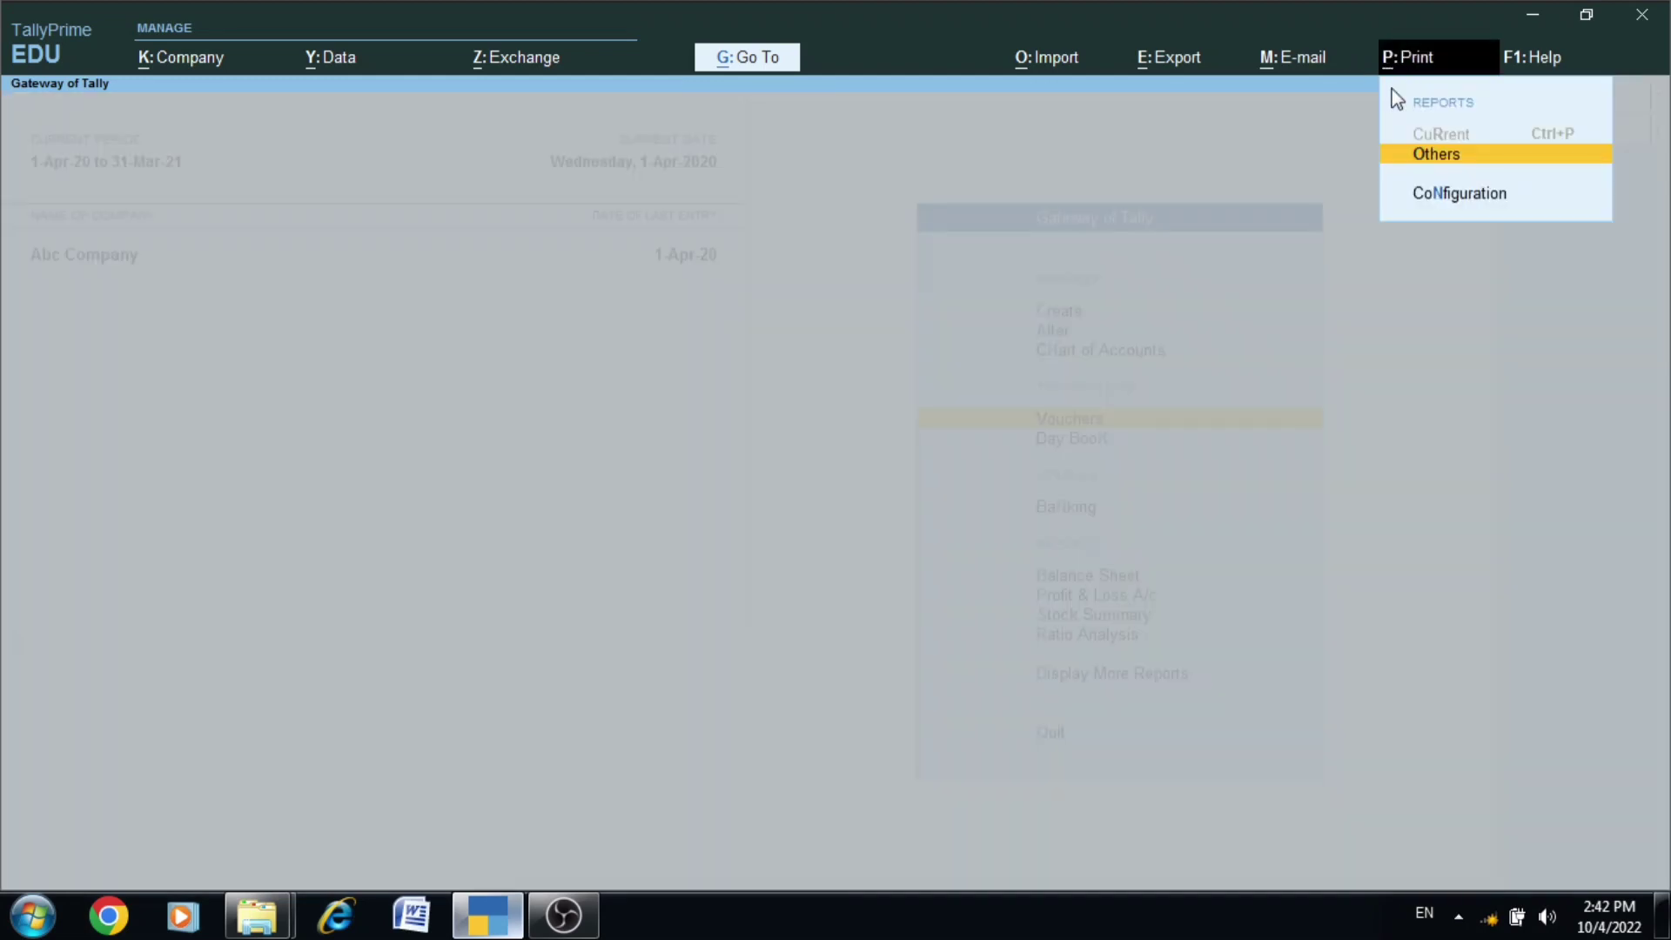
pyautogui.click(1407, 195)
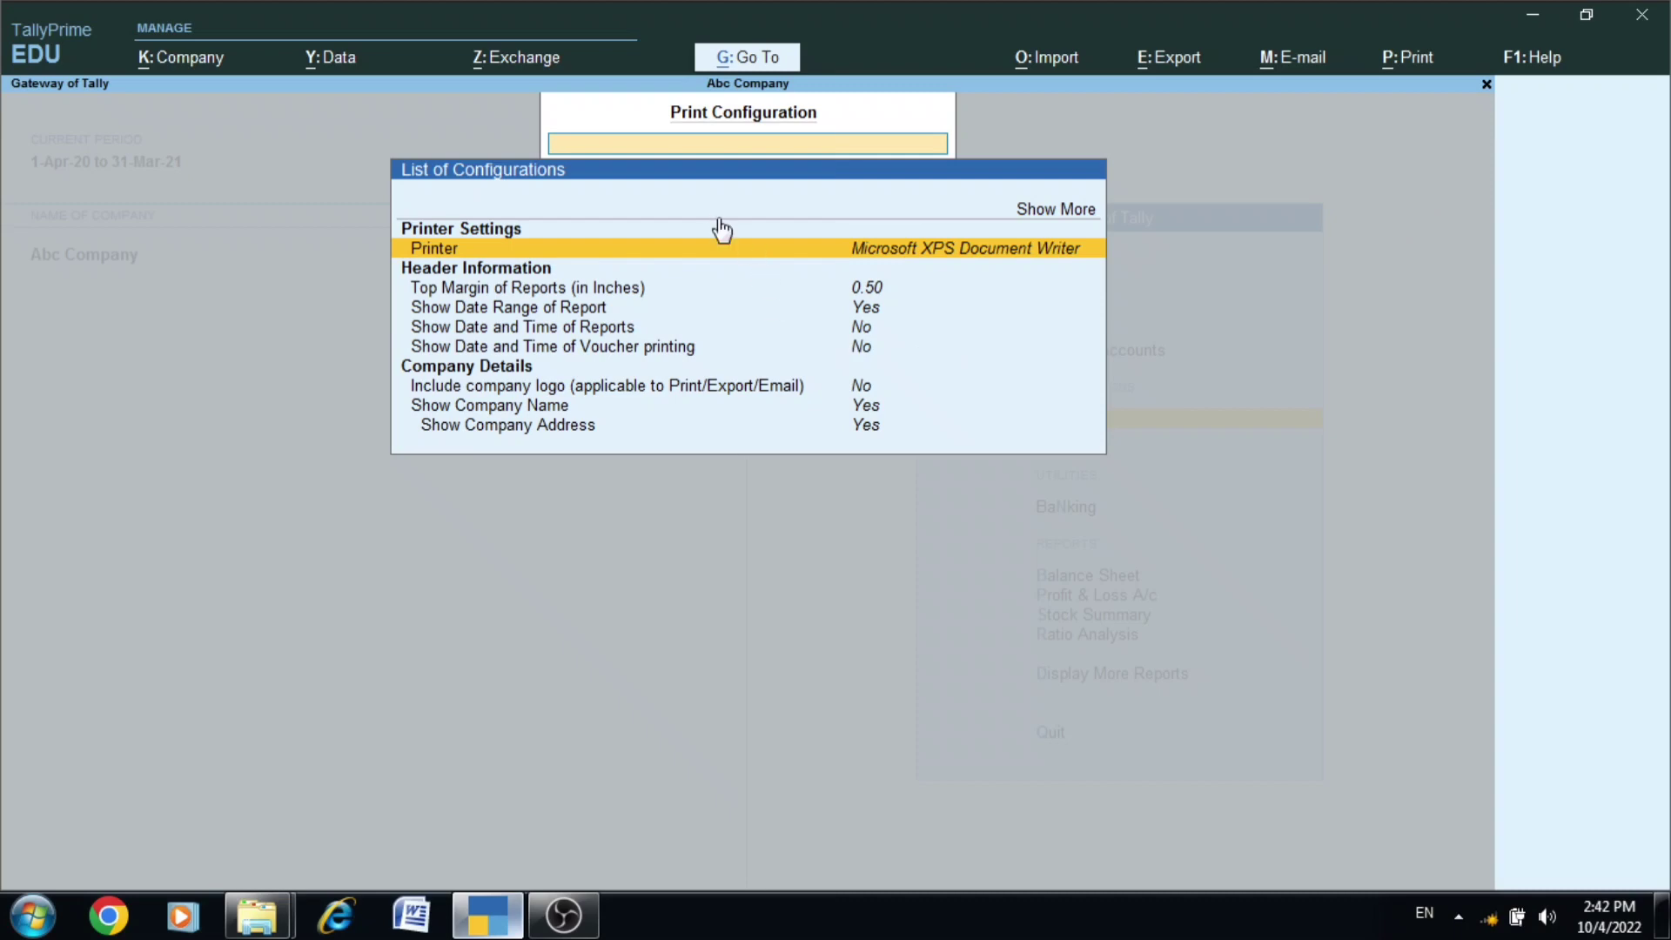
pyautogui.write('log')
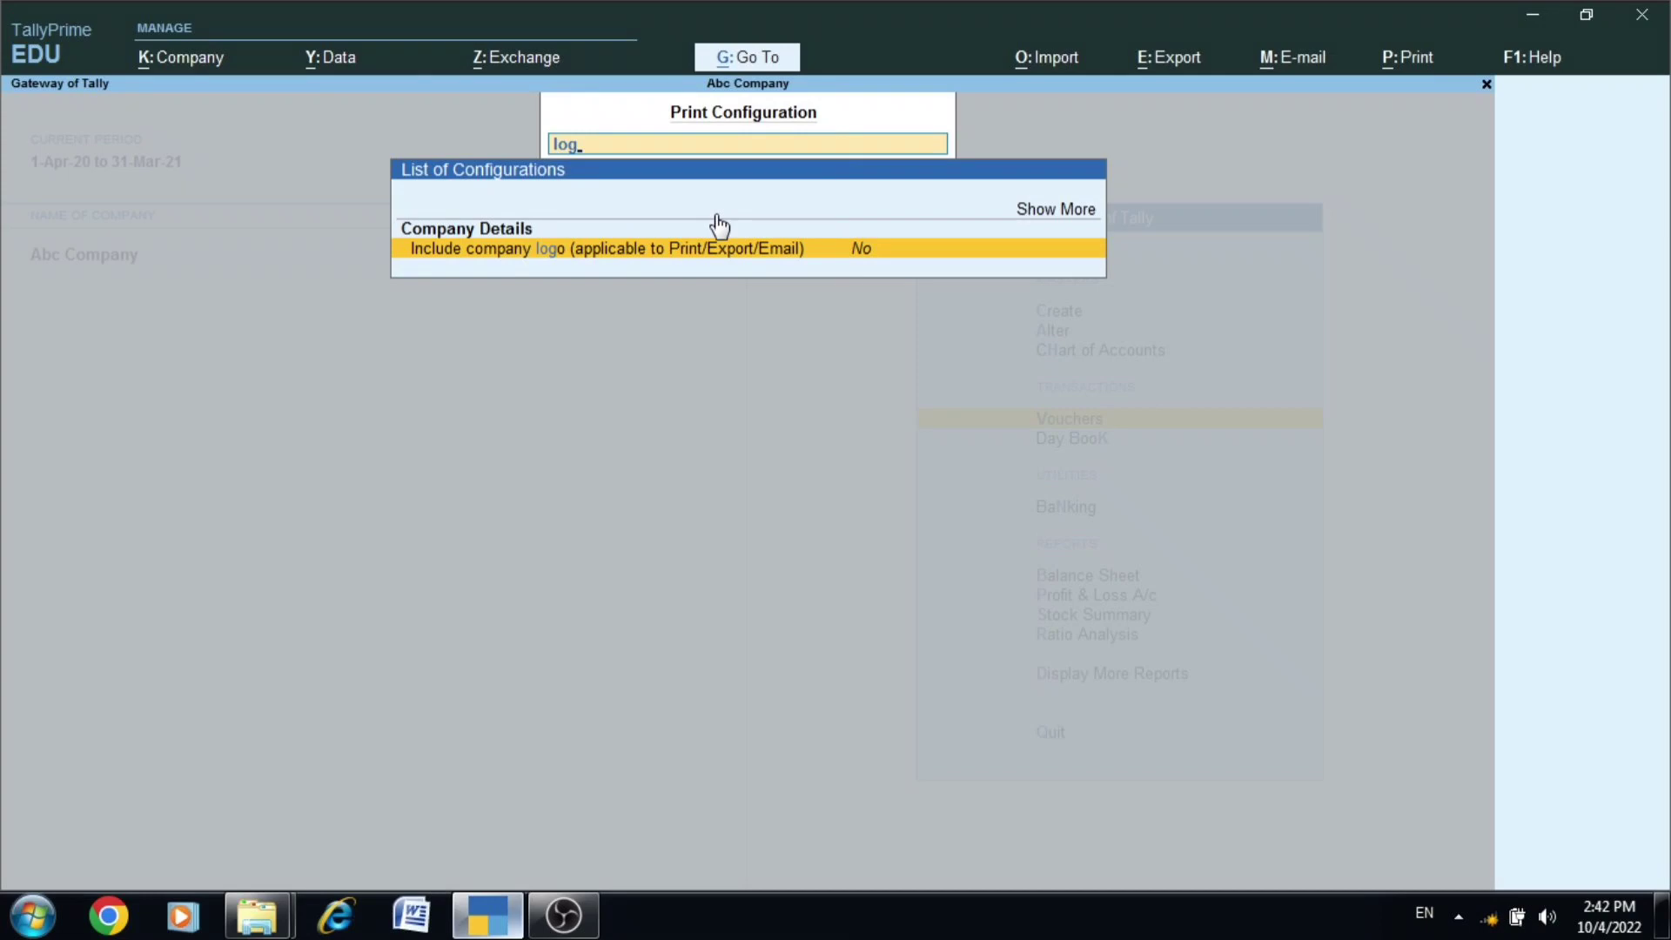
pyautogui.click(720, 248)
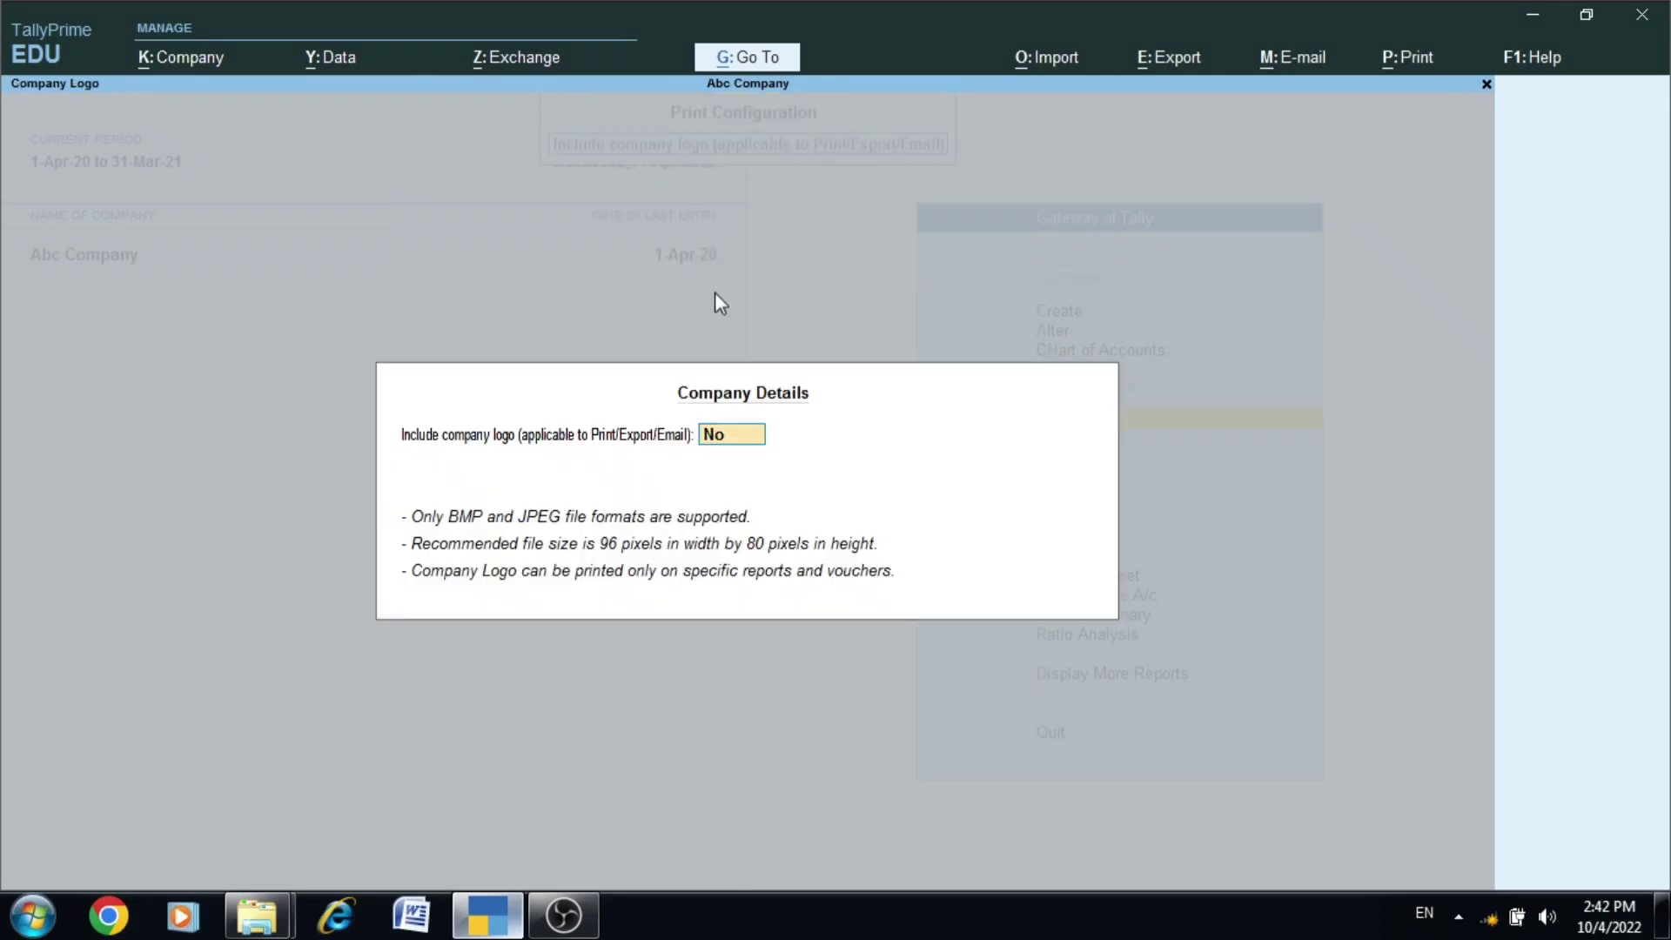
# - Set Include company logo to Yes and choose D:\logo.jpg as the logo image
pyautogui.write('y')
pyautogui.press('Return')
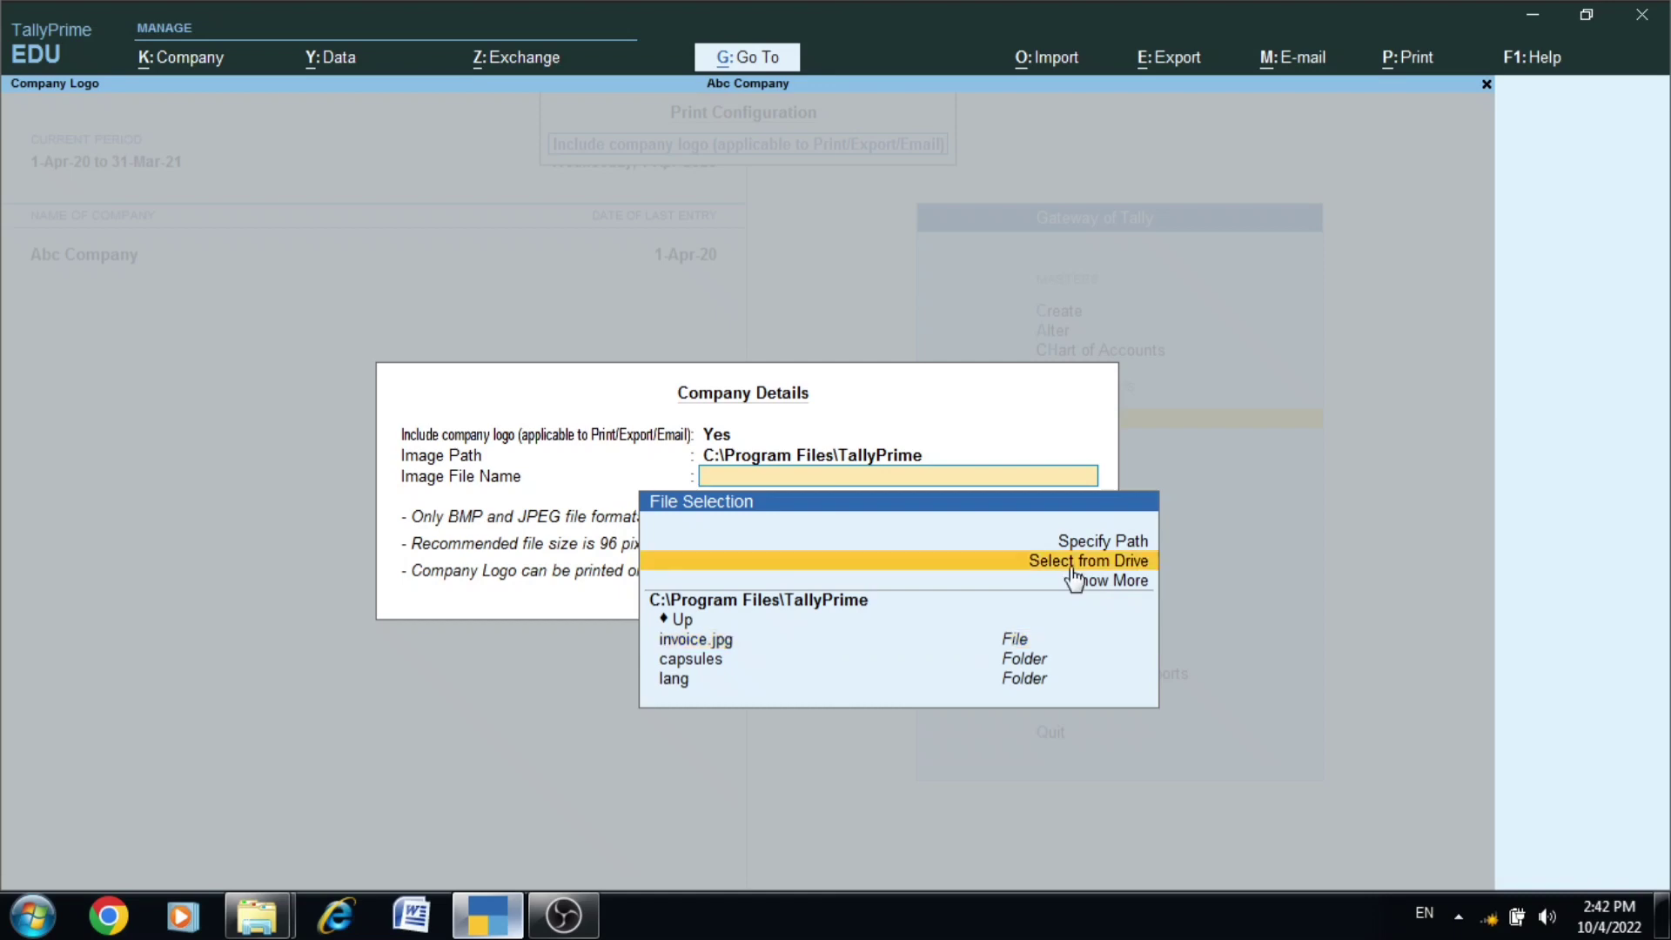
pyautogui.press('Return')
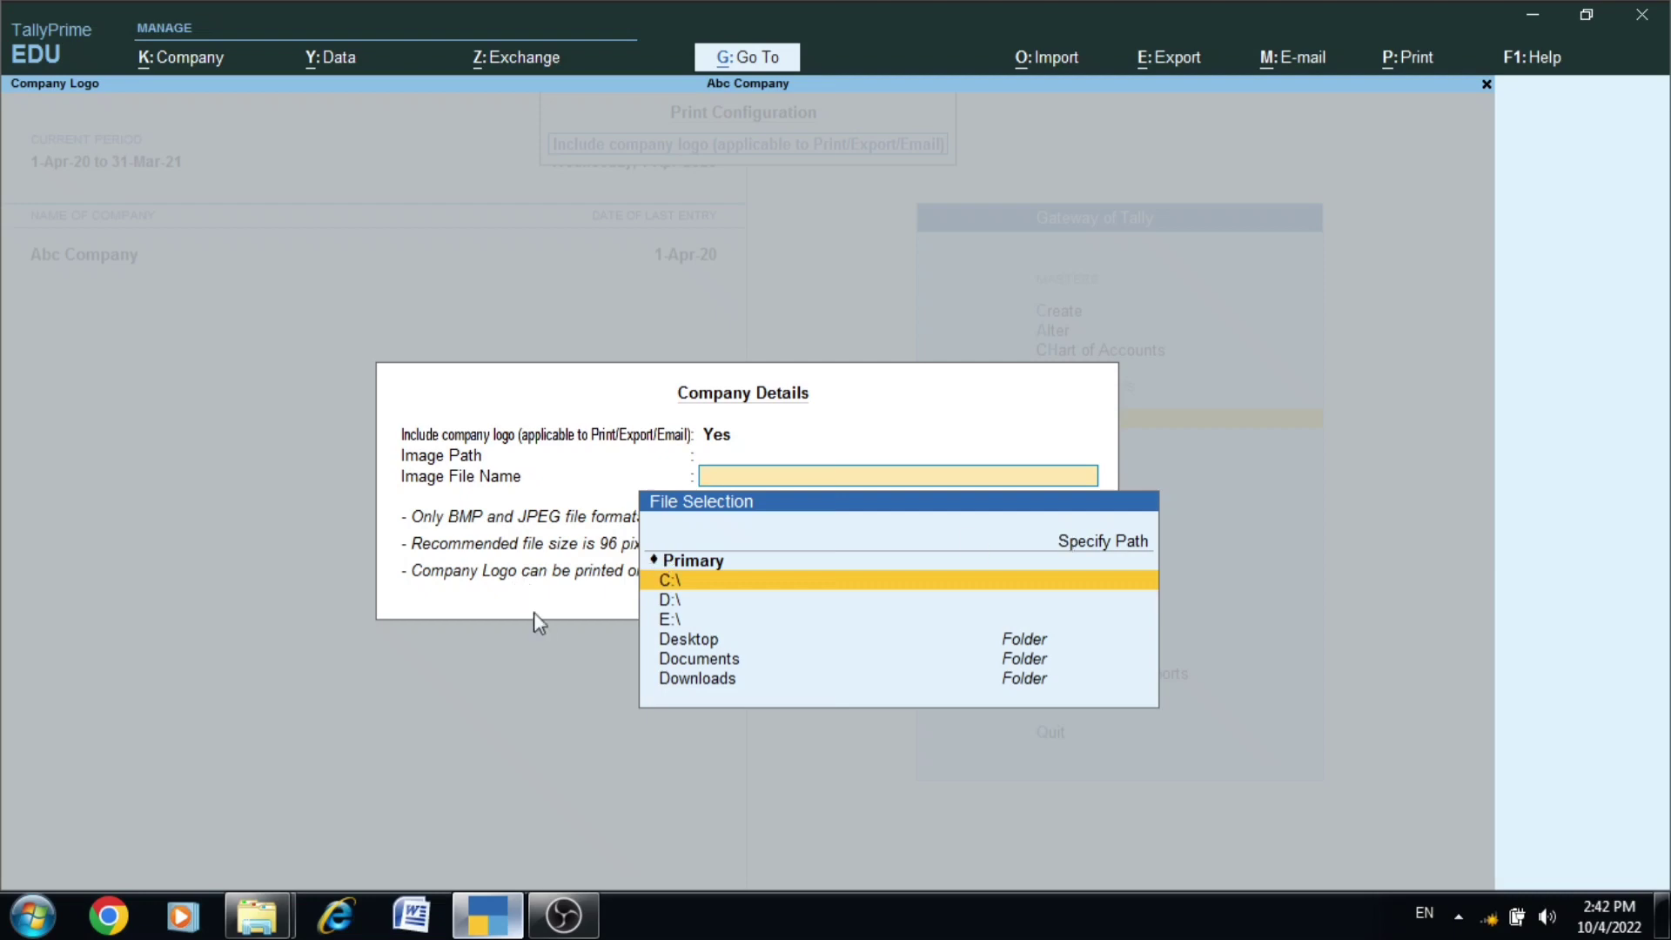
pyautogui.click(670, 606)
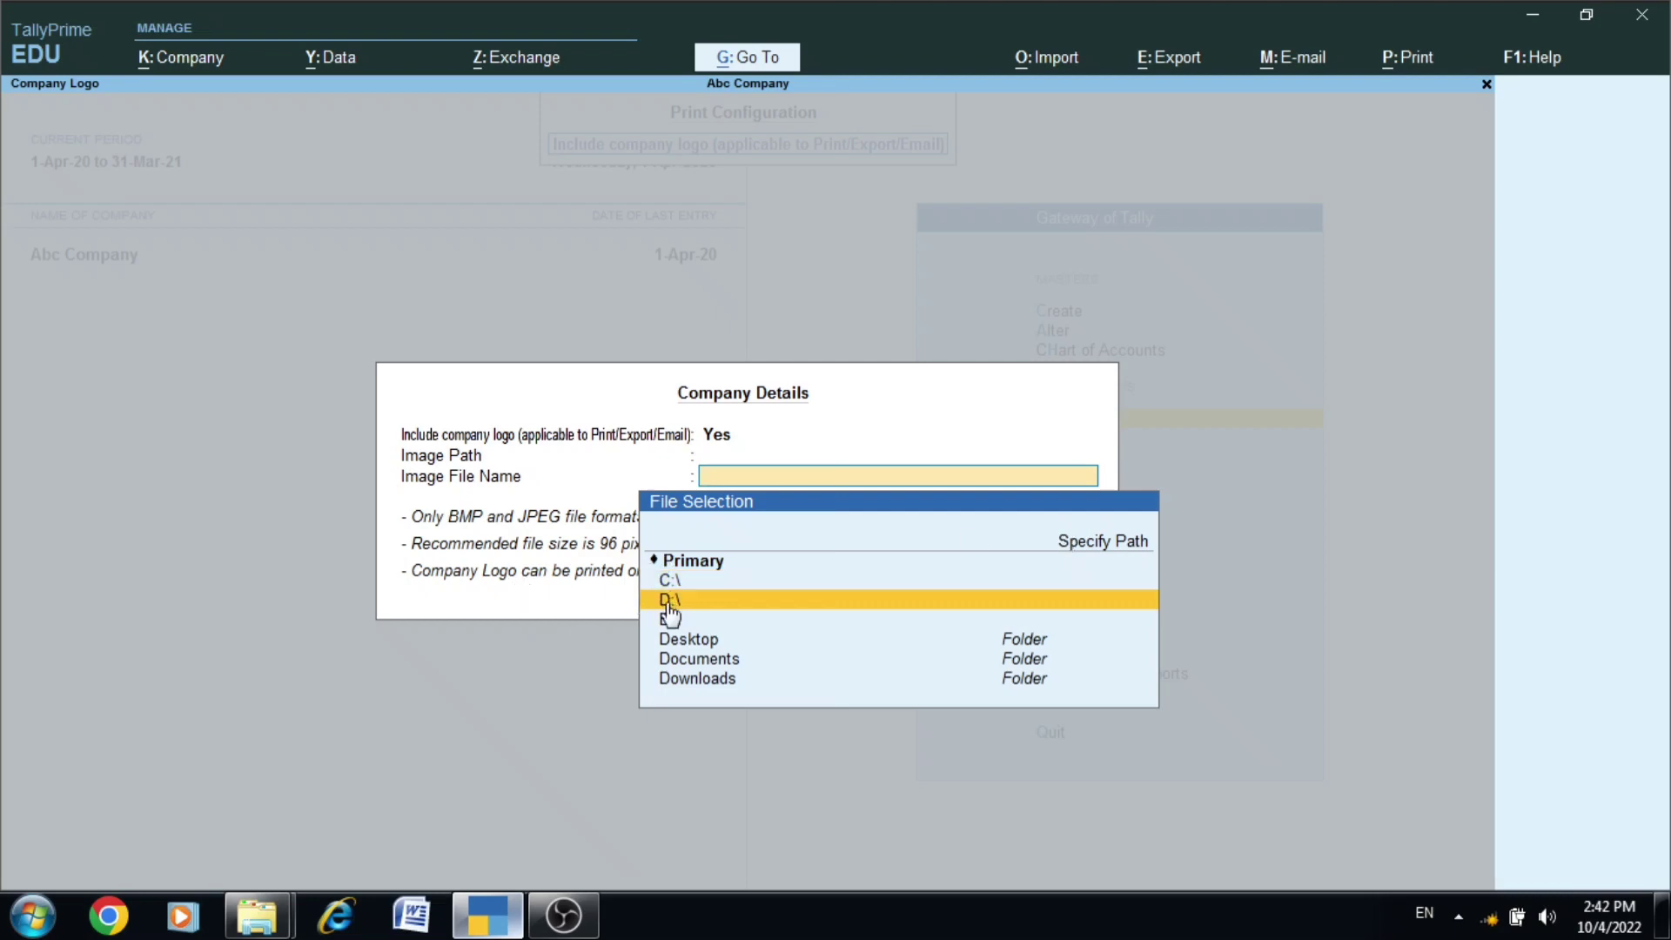
pyautogui.click(670, 607)
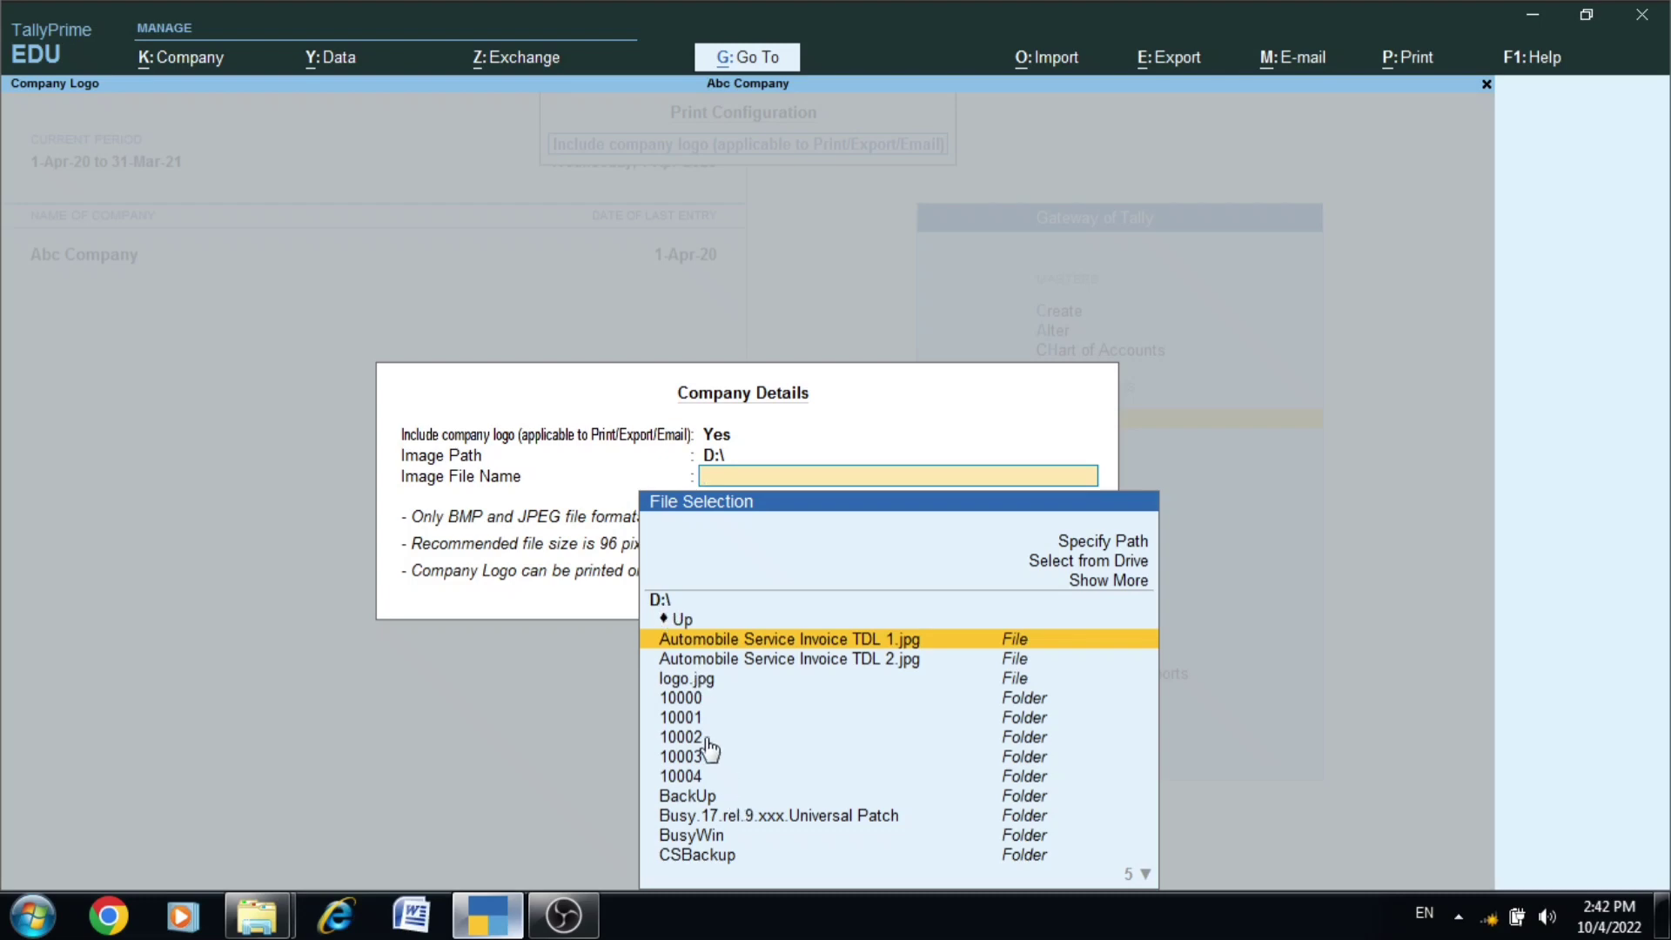
pyautogui.click(672, 684)
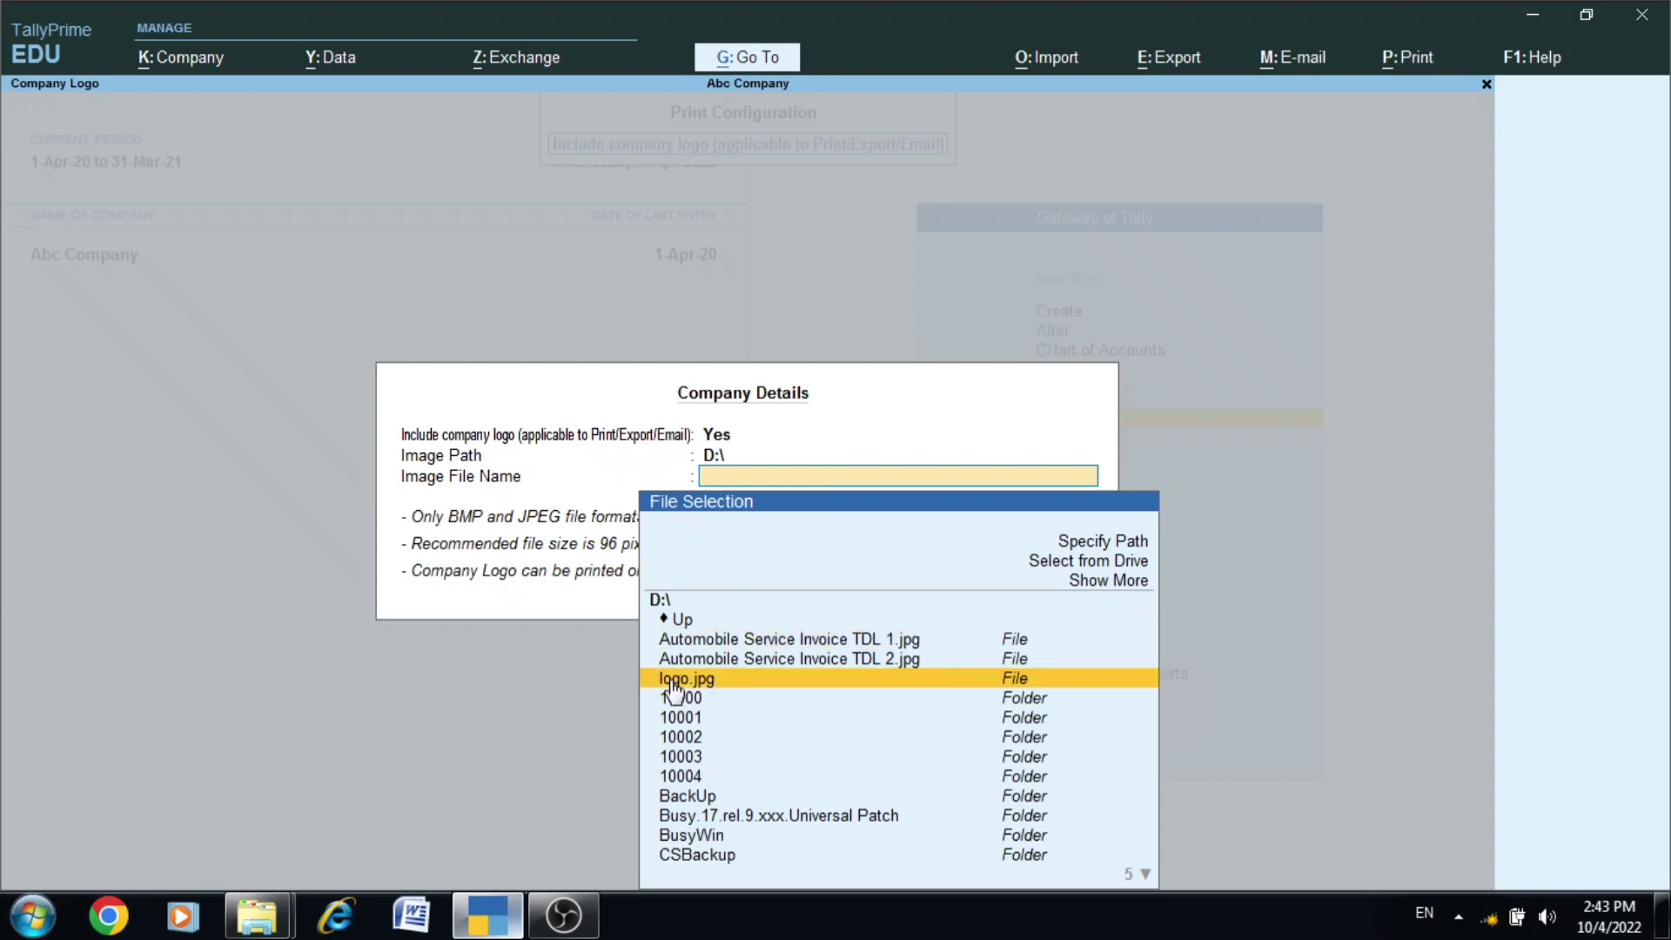
pyautogui.click(668, 679)
pyautogui.click(667, 679)
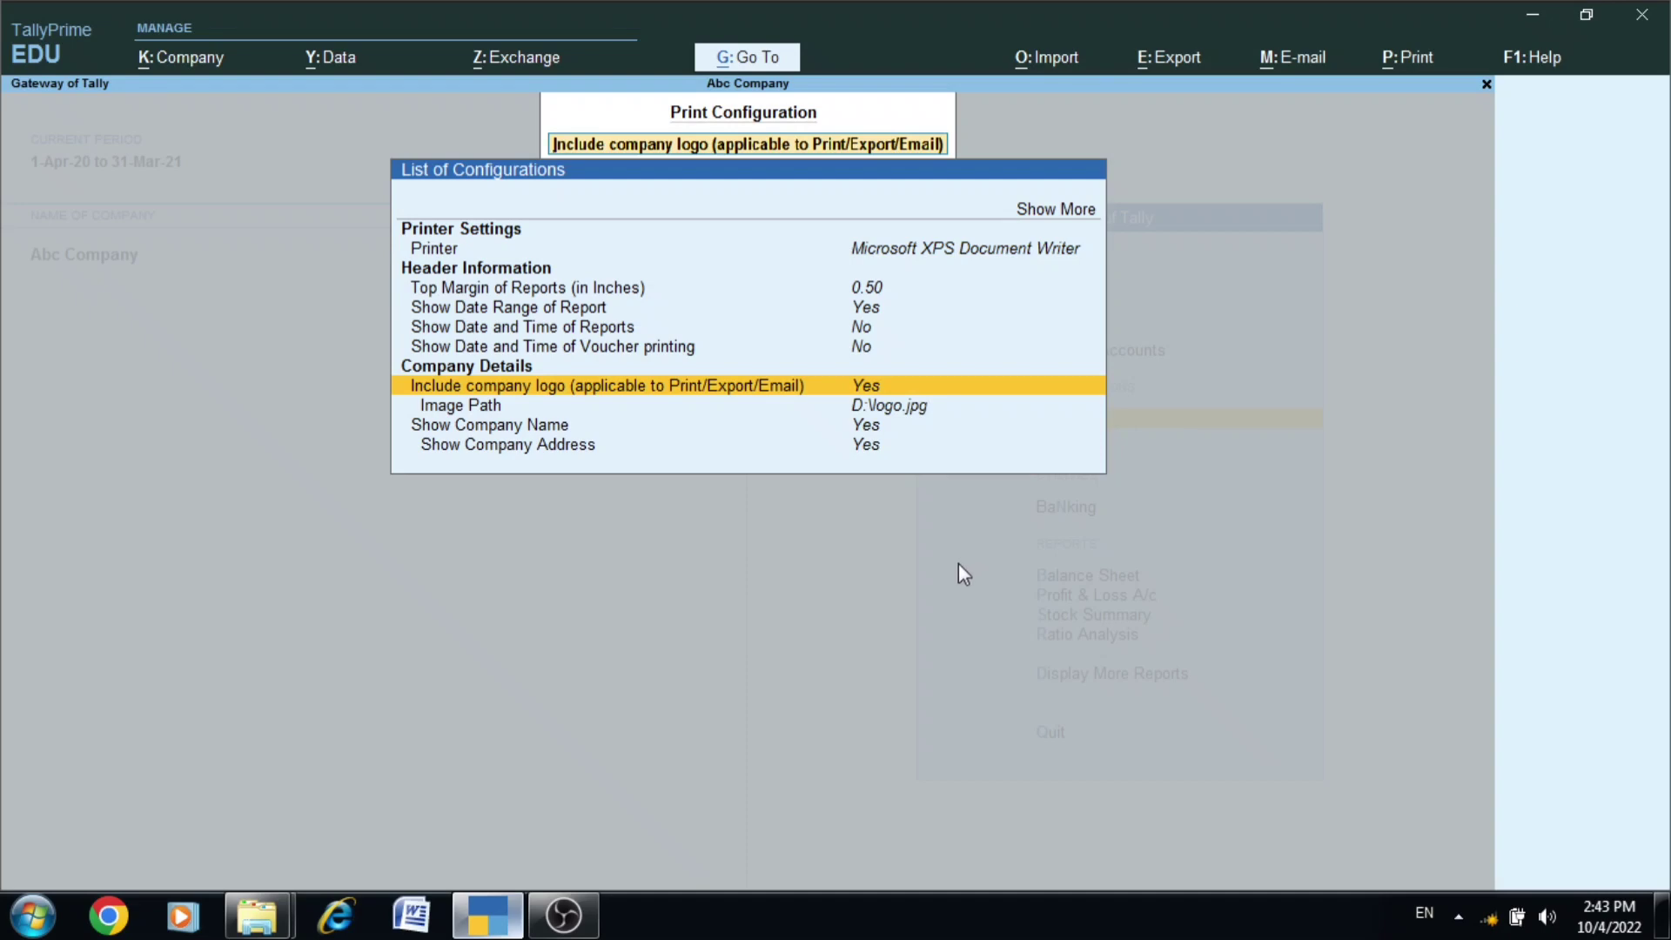
# - Exit to Gateway of Tally, go to Sales voucher No. 3 and bring up its Print dialog
pyautogui.press('BackSpace')
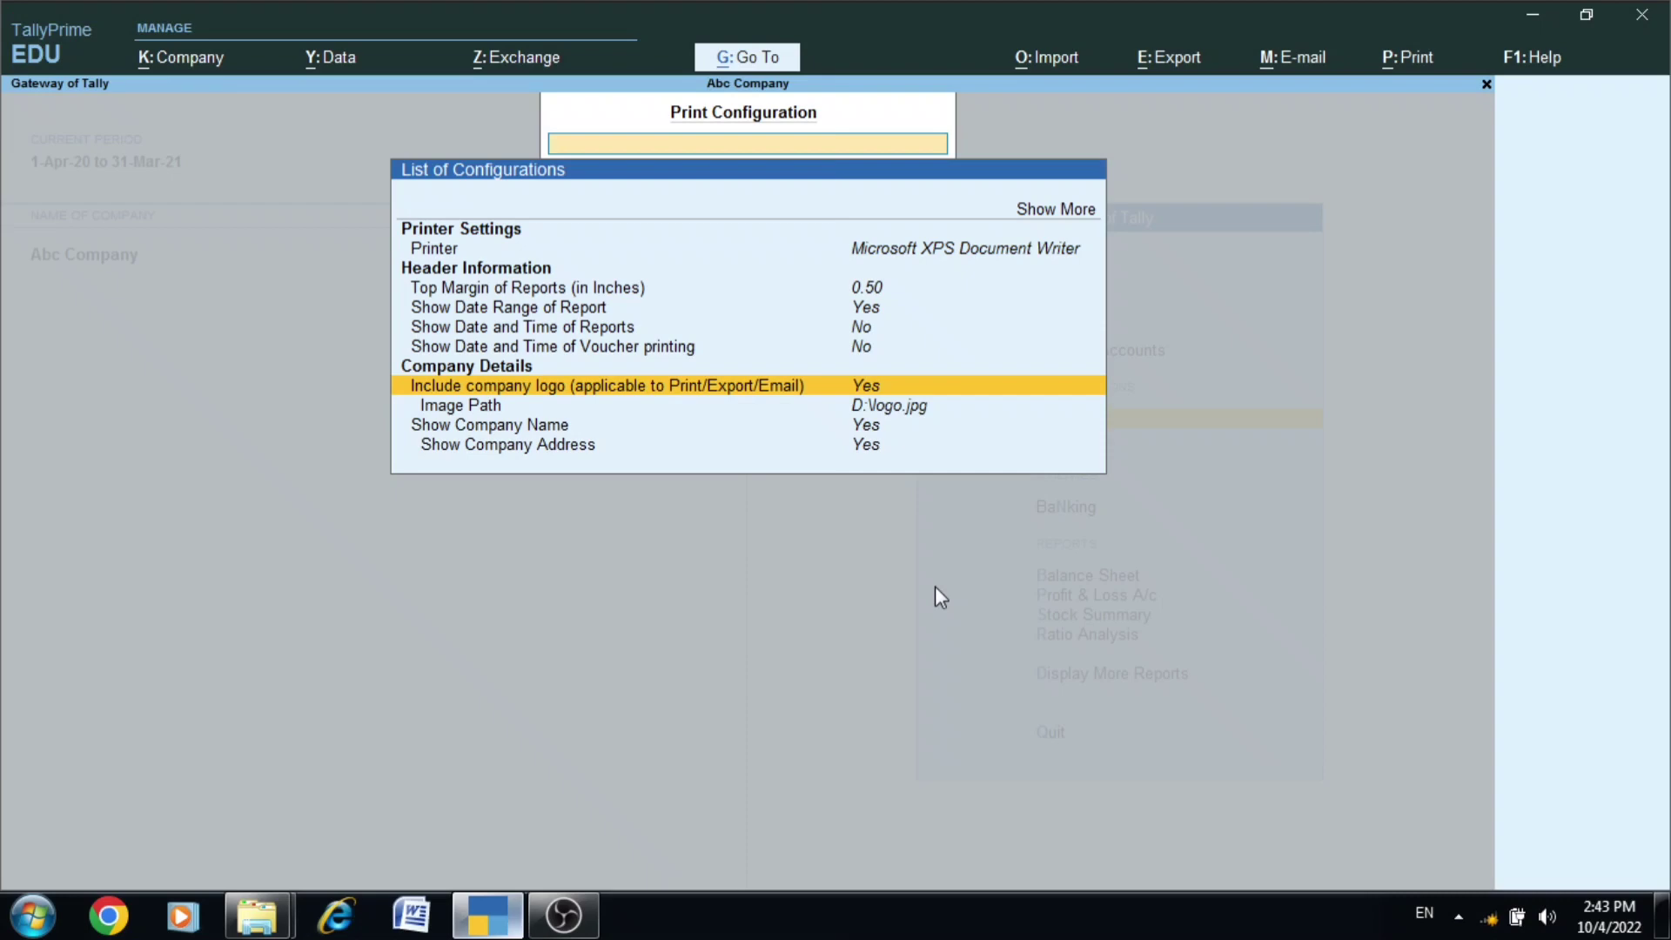
pyautogui.press('Escape')
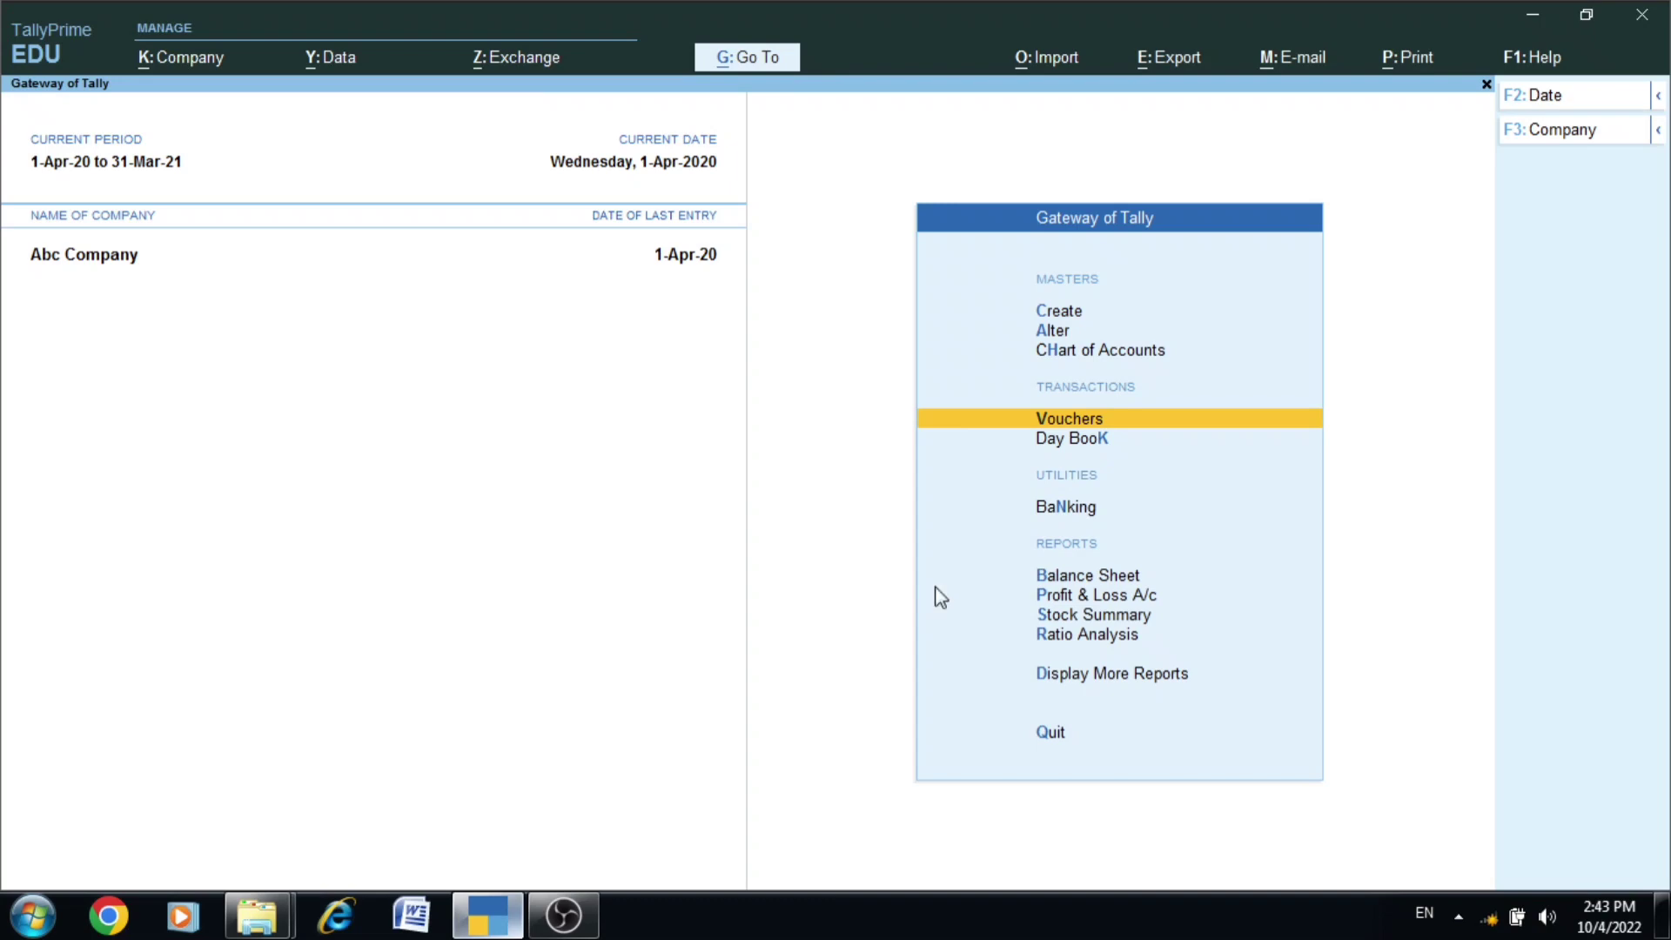
pyautogui.press('Escape')
pyautogui.press('Escape')
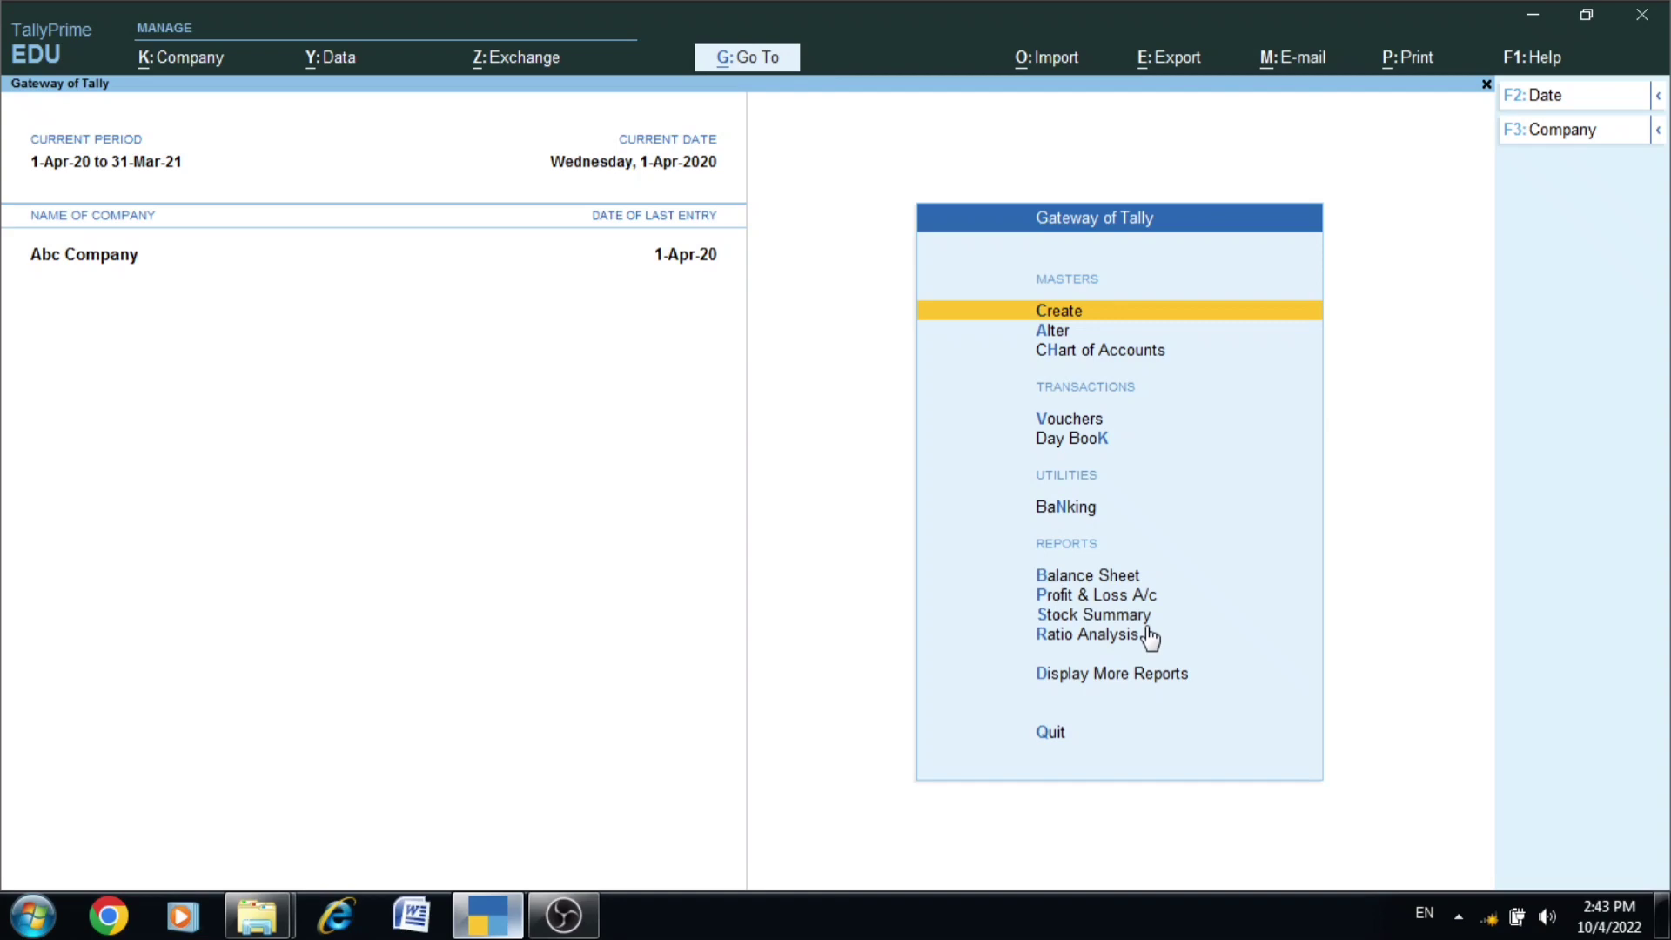
pyautogui.press('Down')
pyautogui.press('Down')
pyautogui.press('Down')
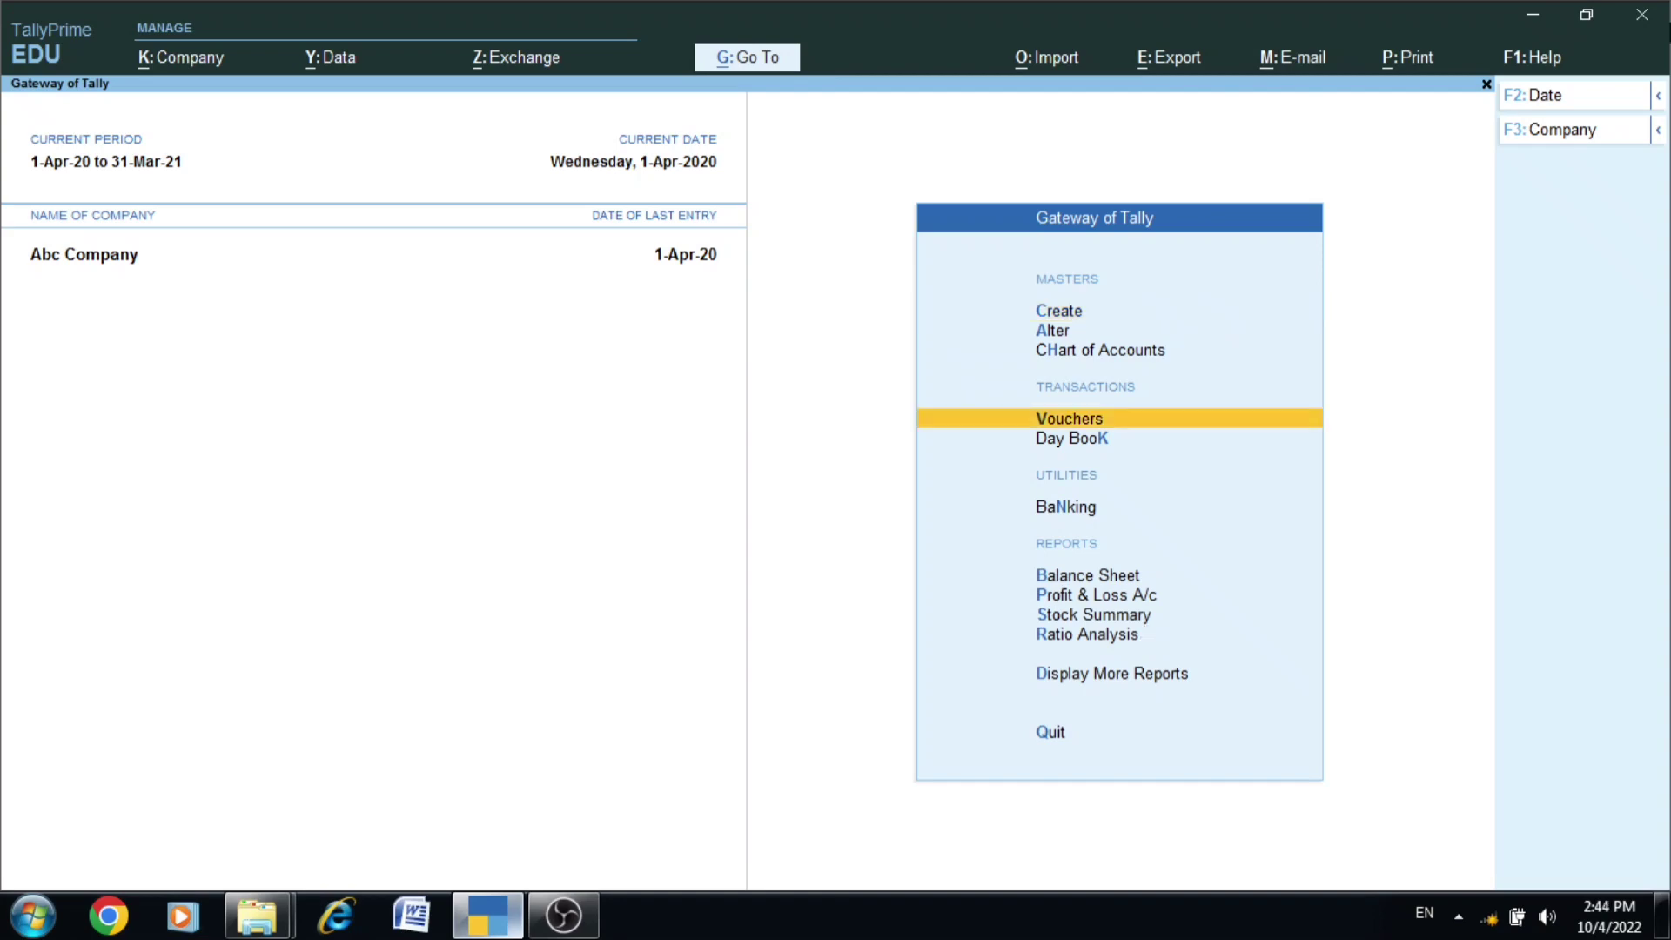
pyautogui.press('Return')
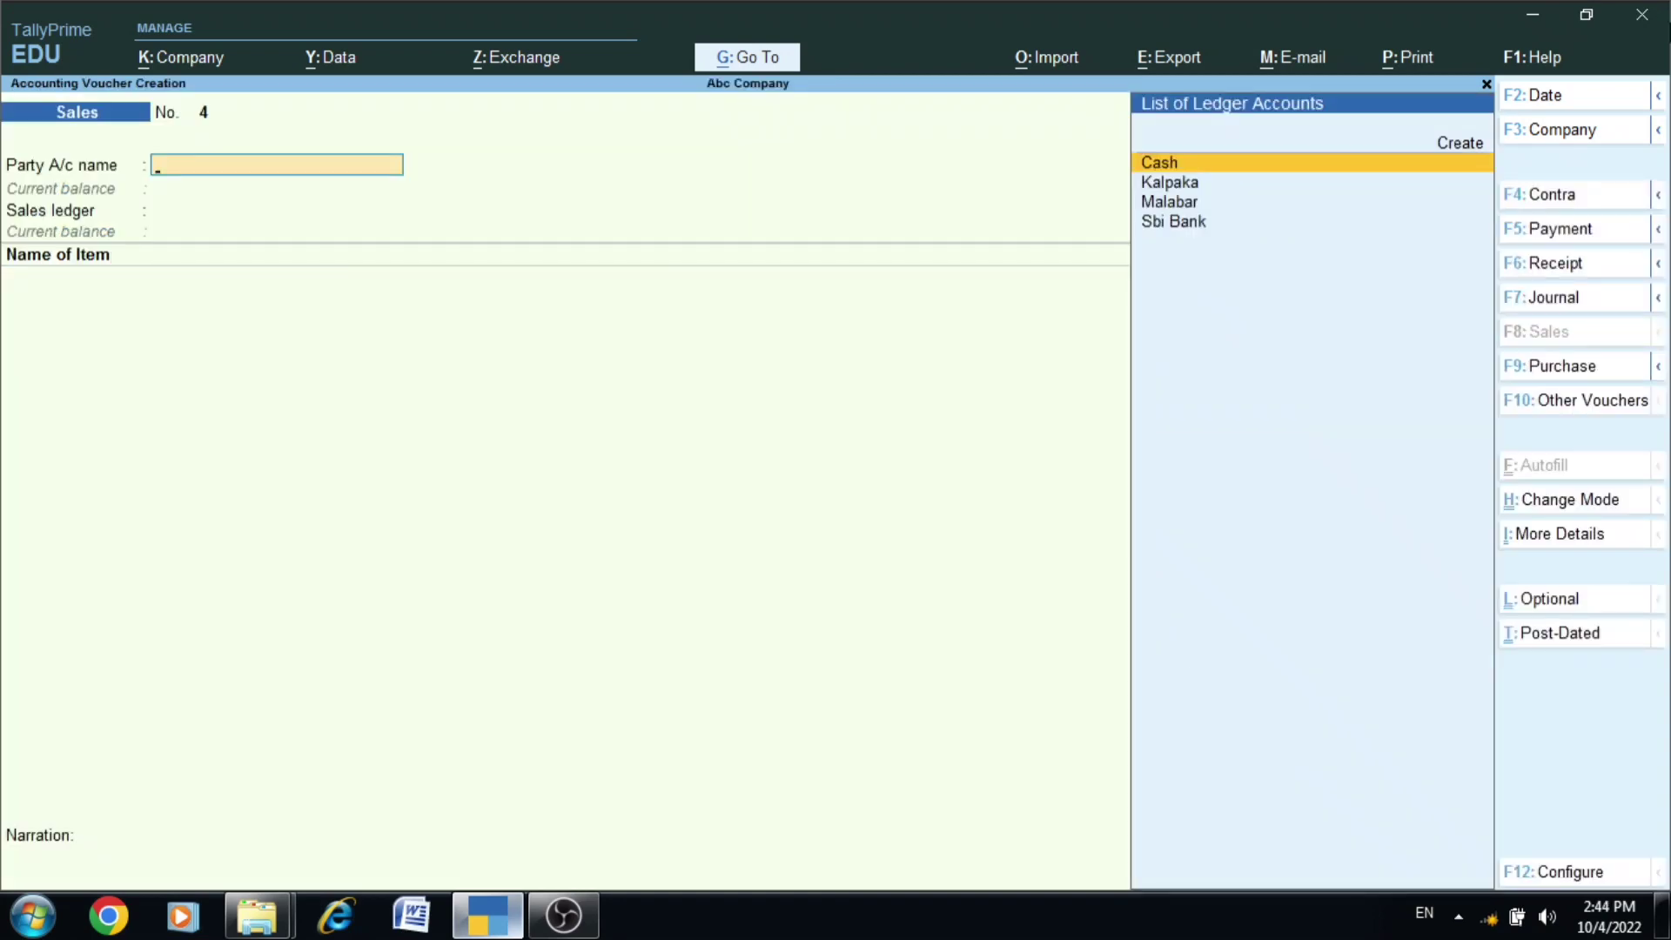
pyautogui.press('pageup')
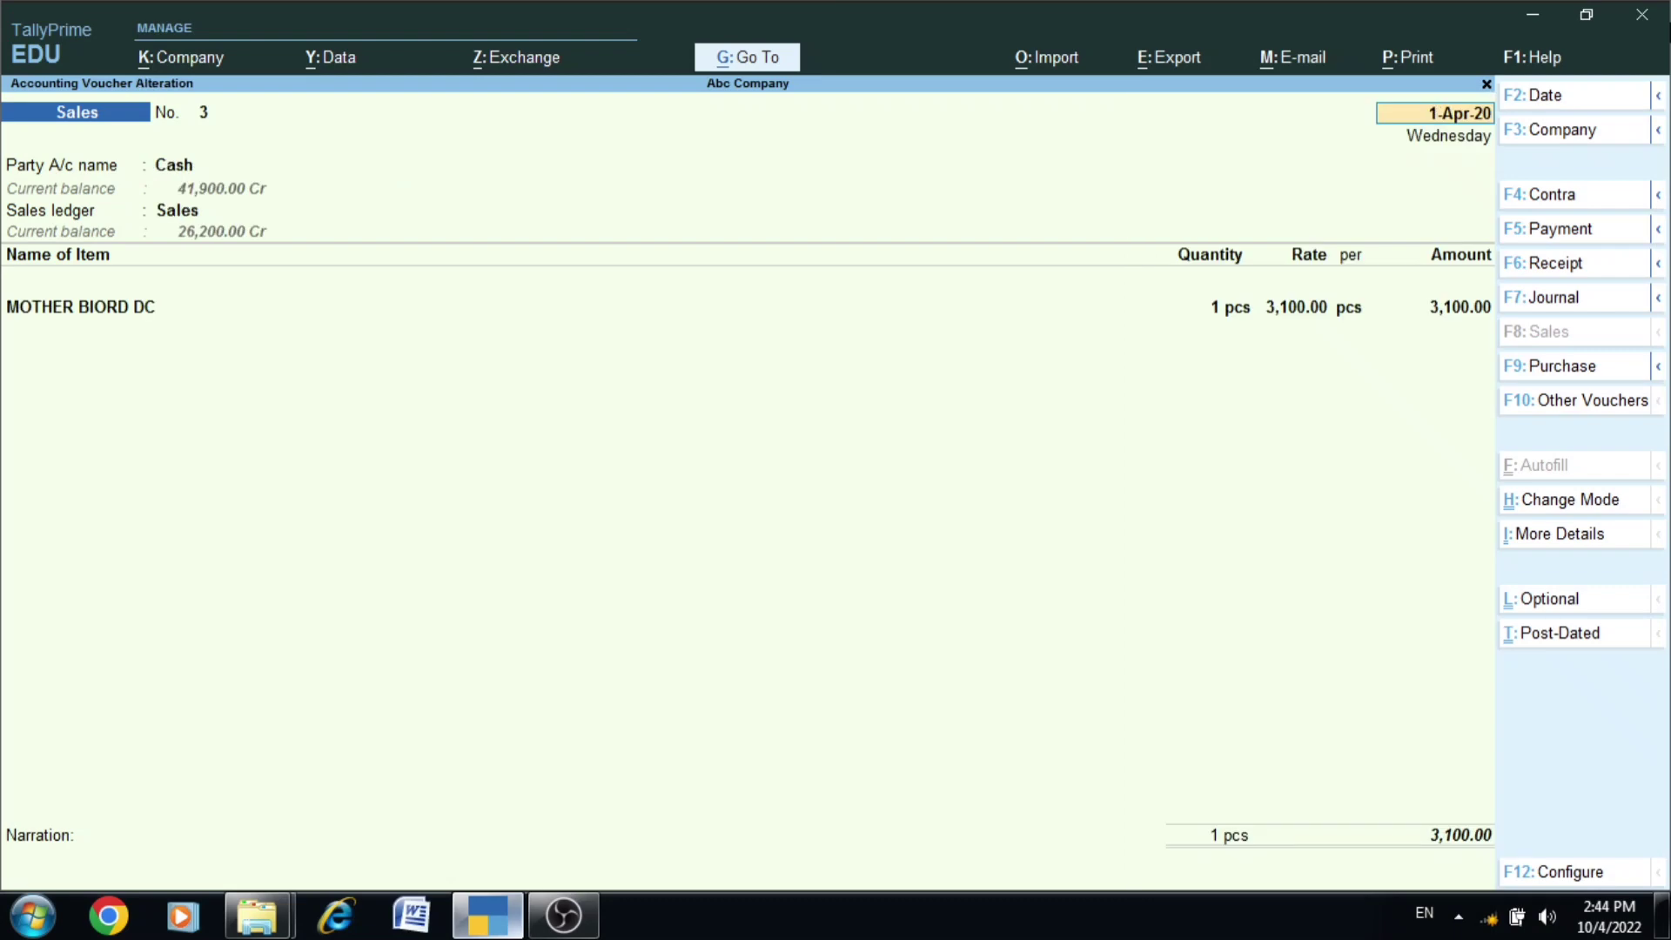
pyautogui.press('ctrl')
pyautogui.hotkey('ctrl', 'p')
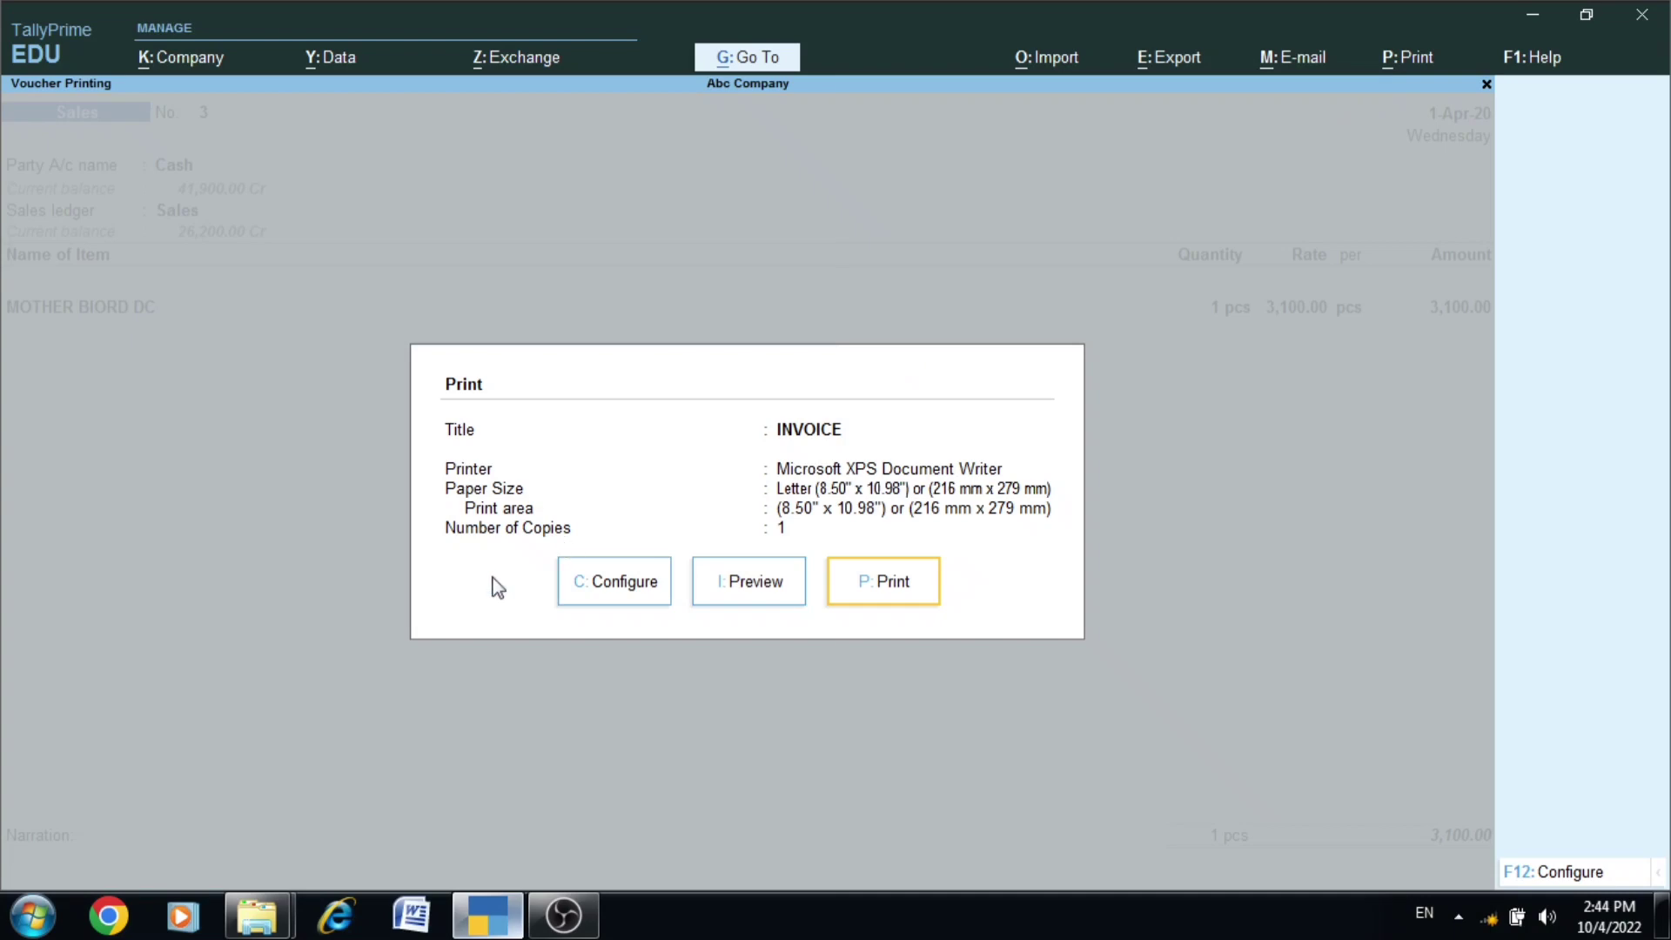
pyautogui.click(595, 599)
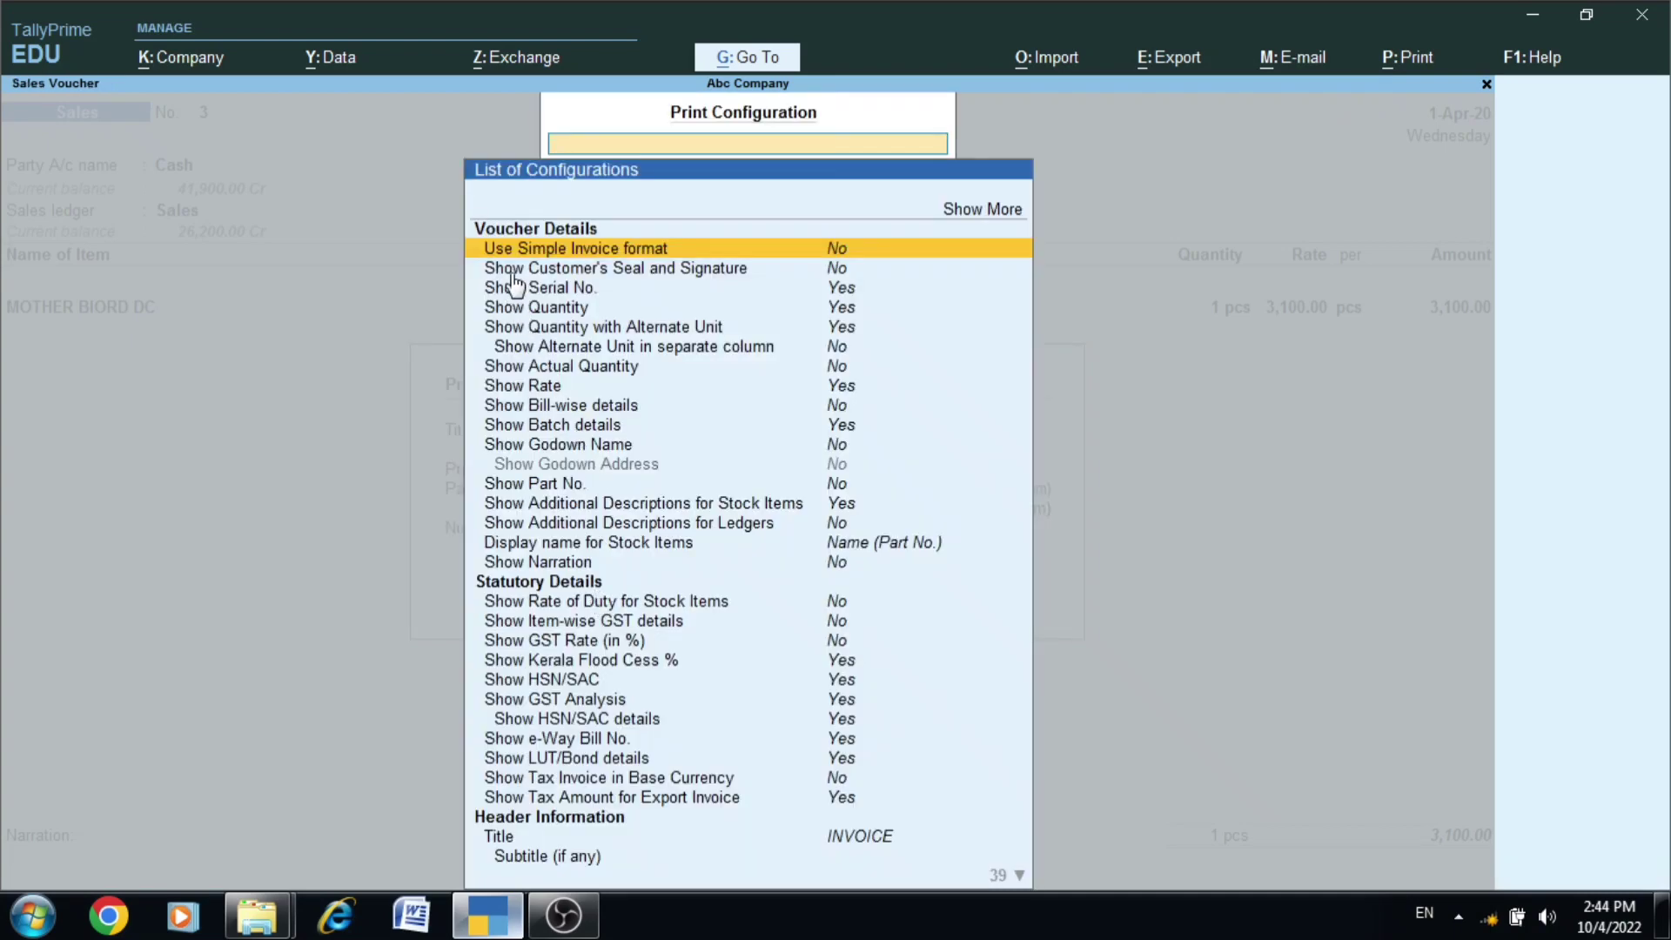
pyautogui.click(833, 251)
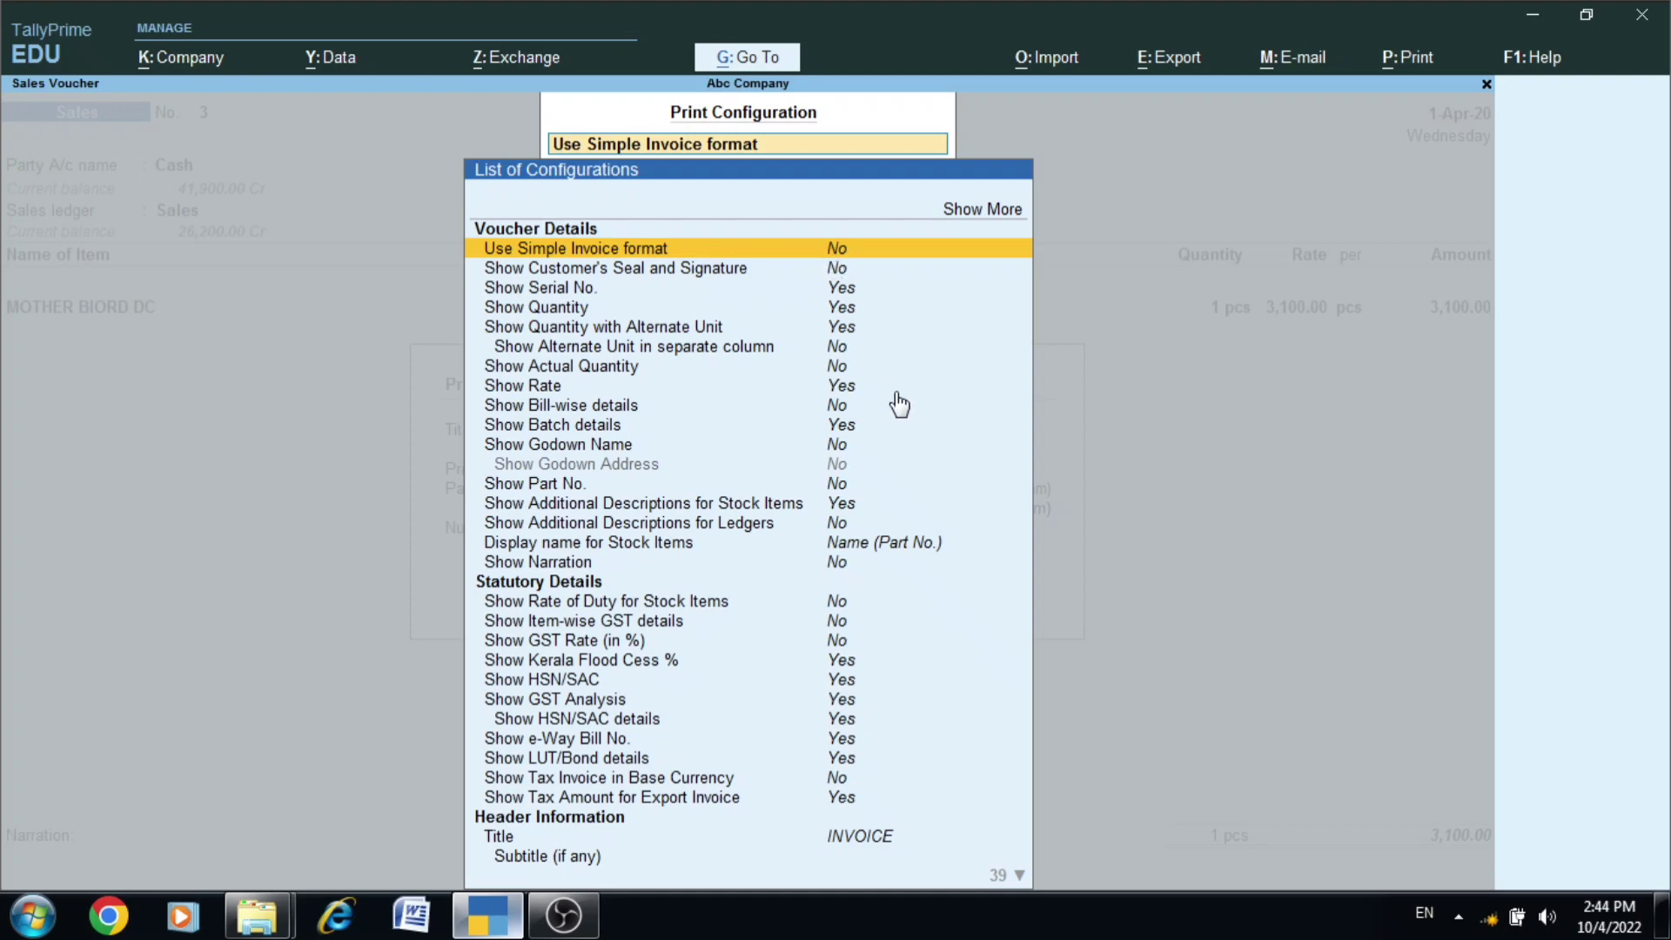
pyautogui.press('Return')
pyautogui.press('Return')
pyautogui.press('Down')
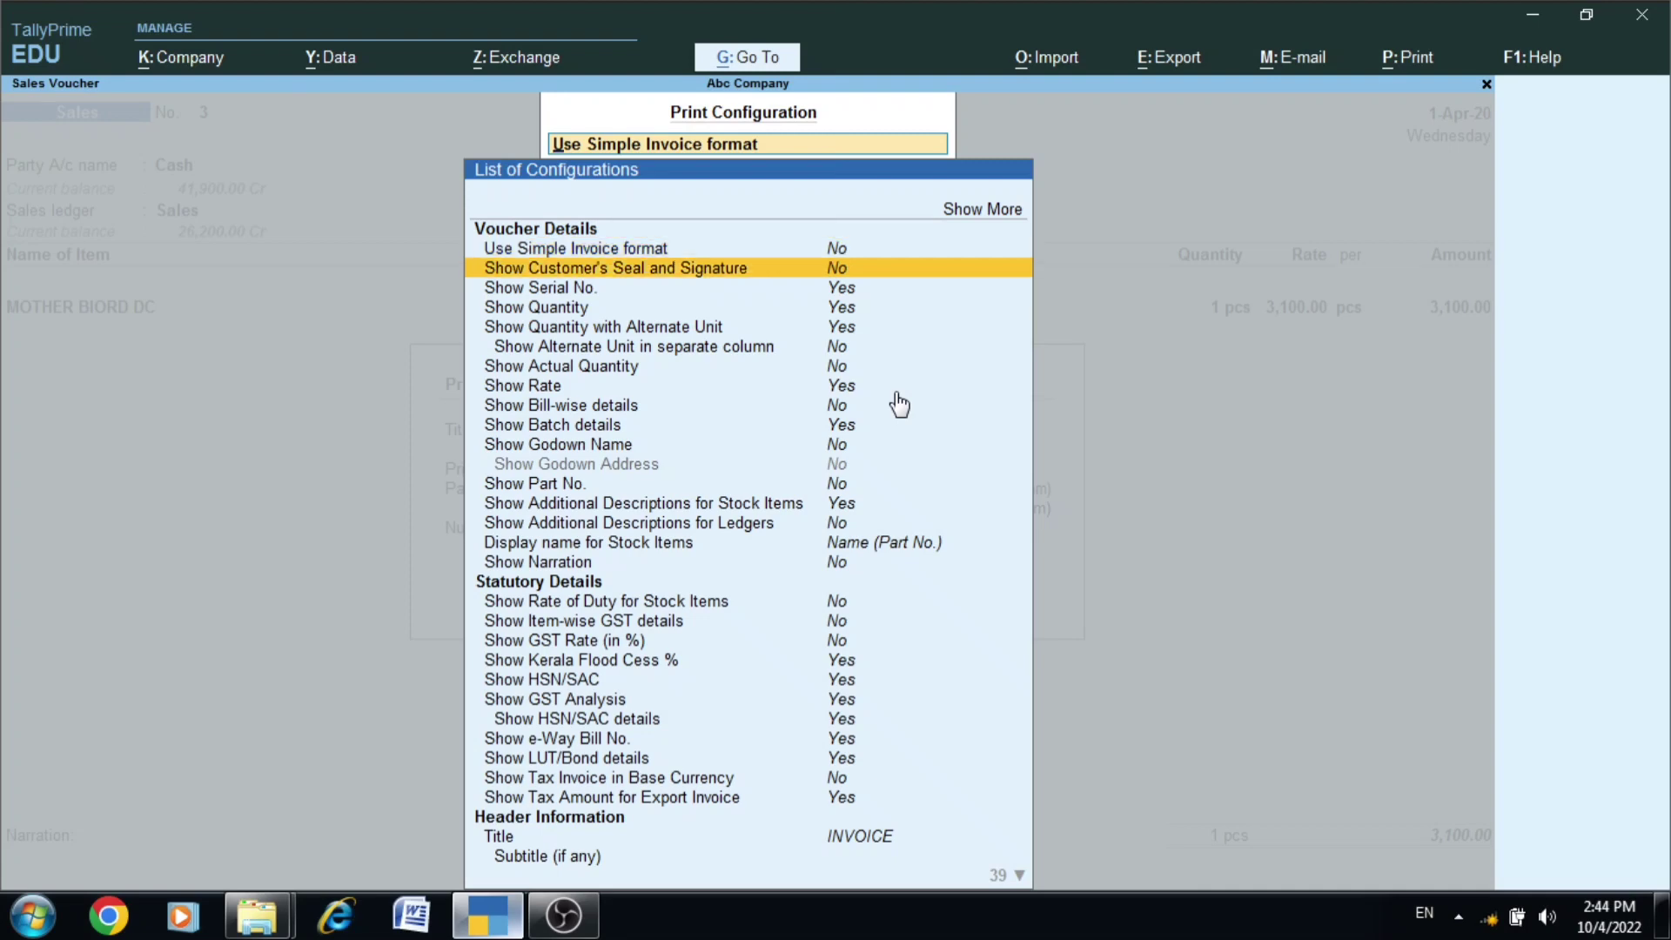
pyautogui.press('Escape')
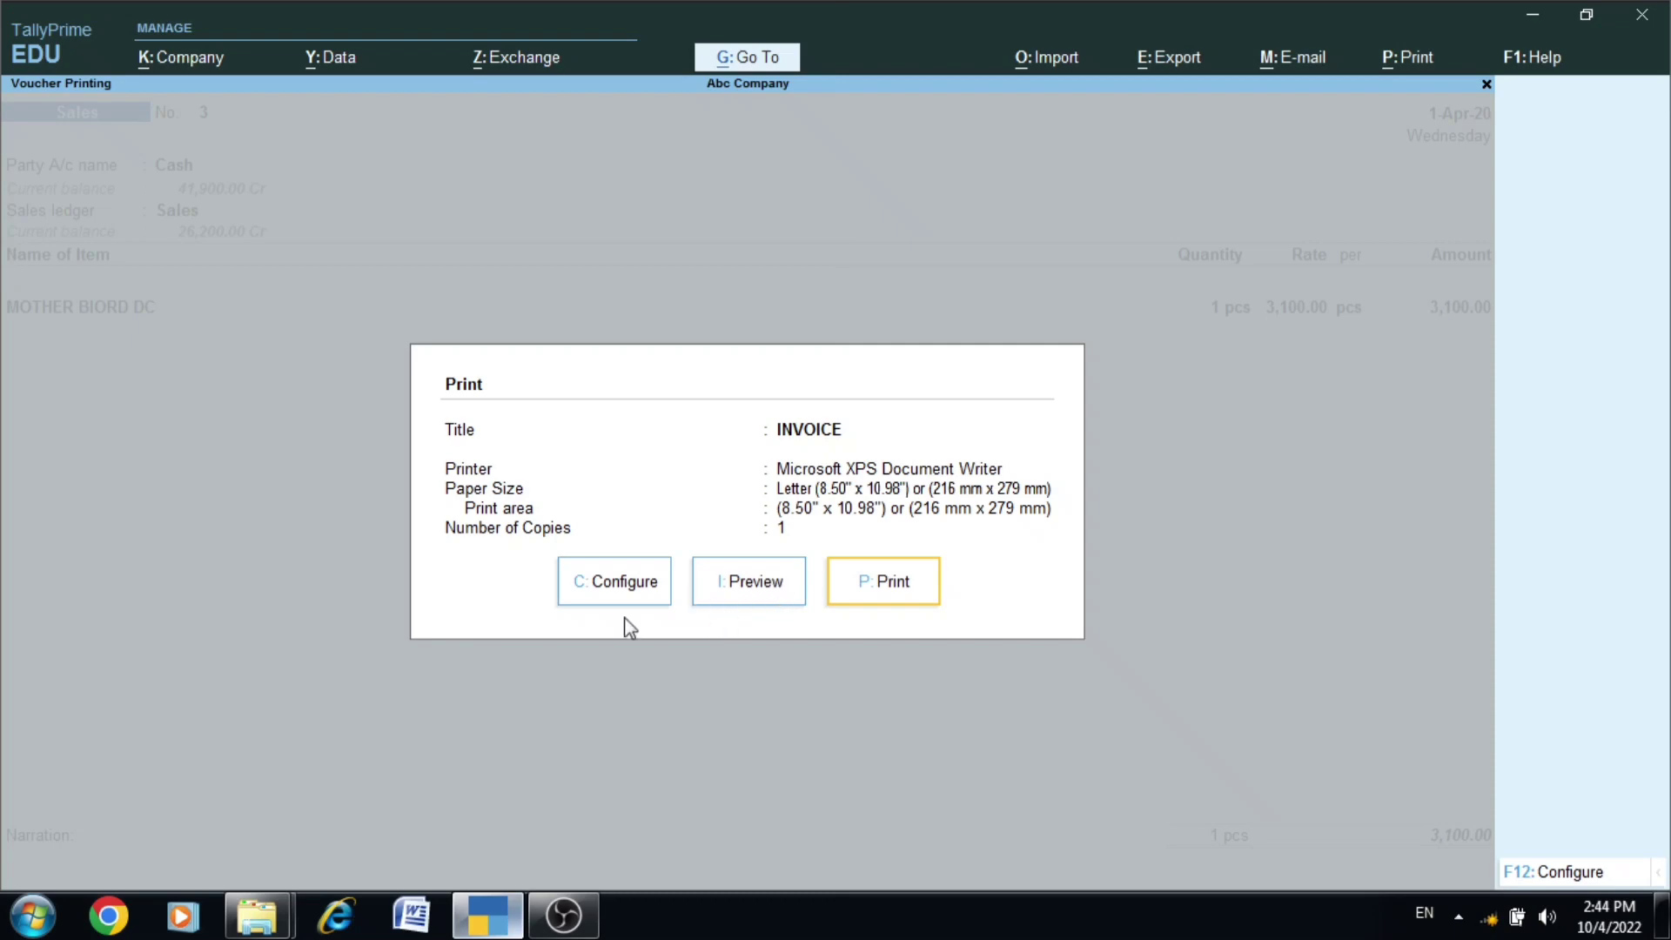
# - Preview invoice No. 3 with the logo in the header and zoom it to full width
pyautogui.click(731, 592)
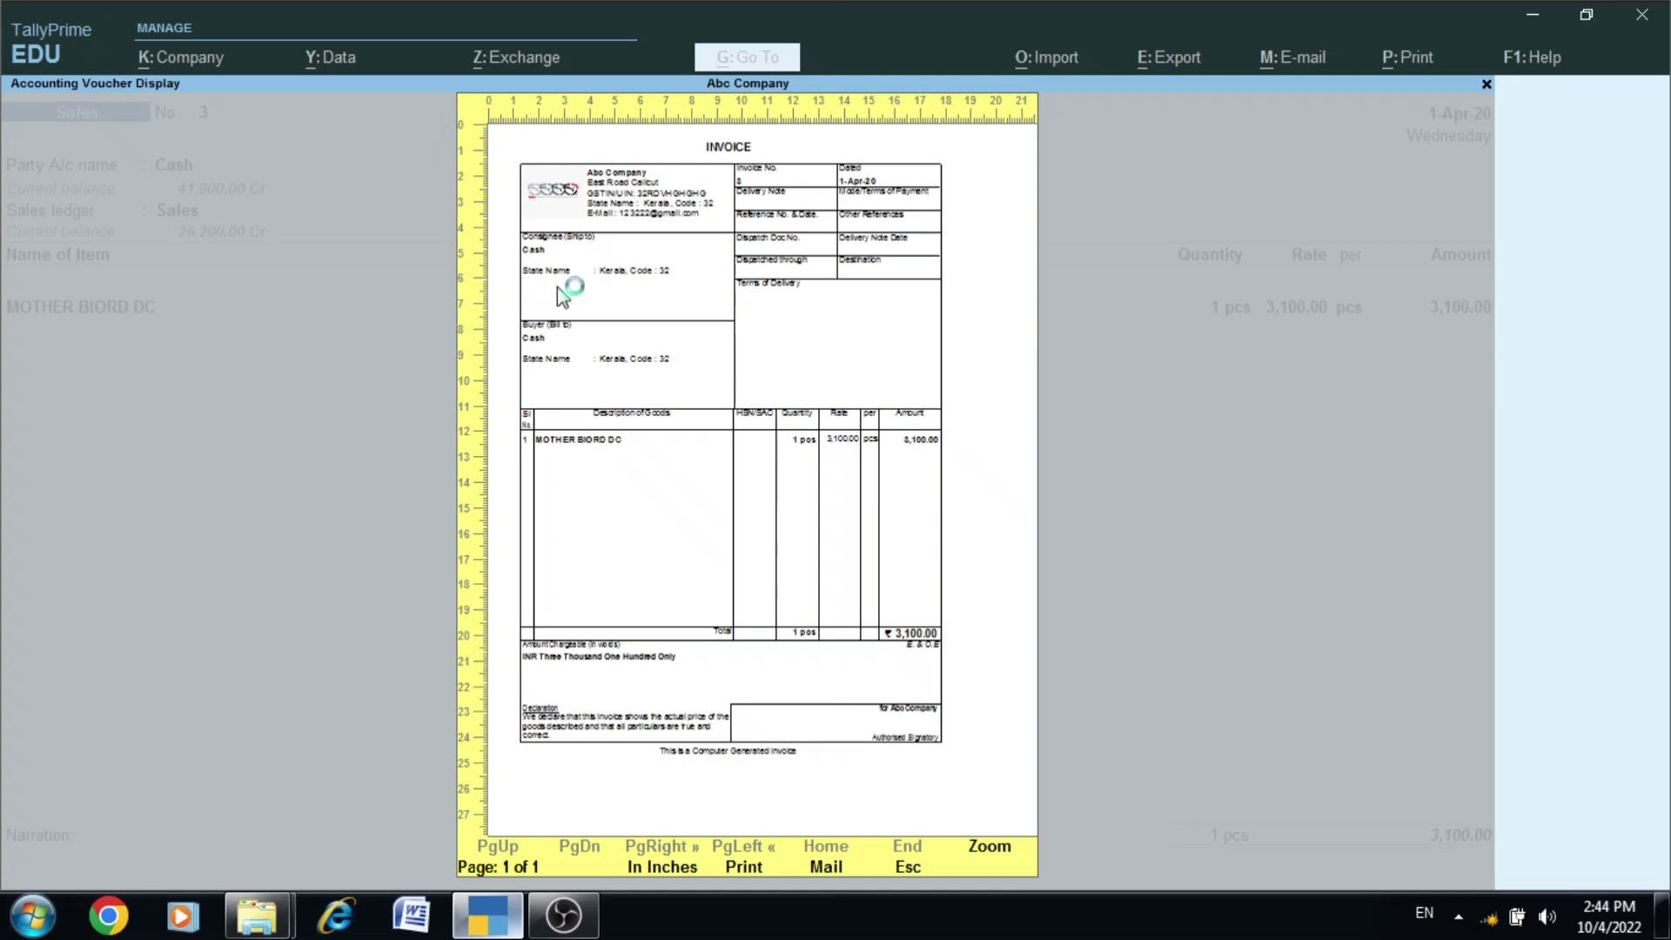
pyautogui.click(1005, 859)
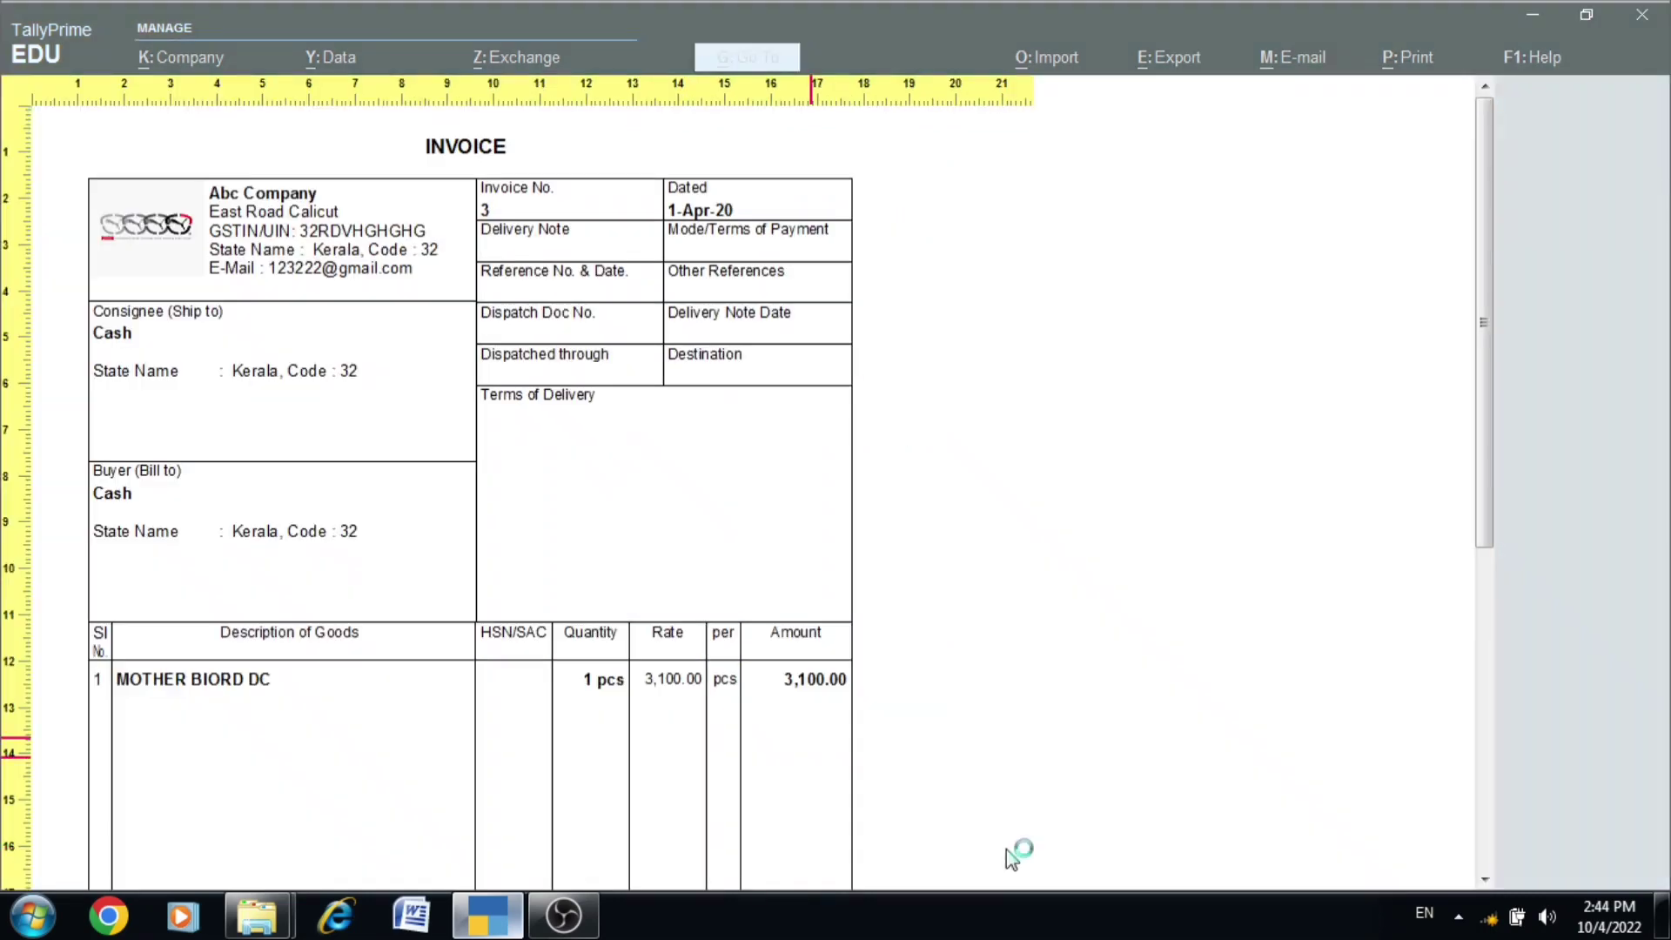